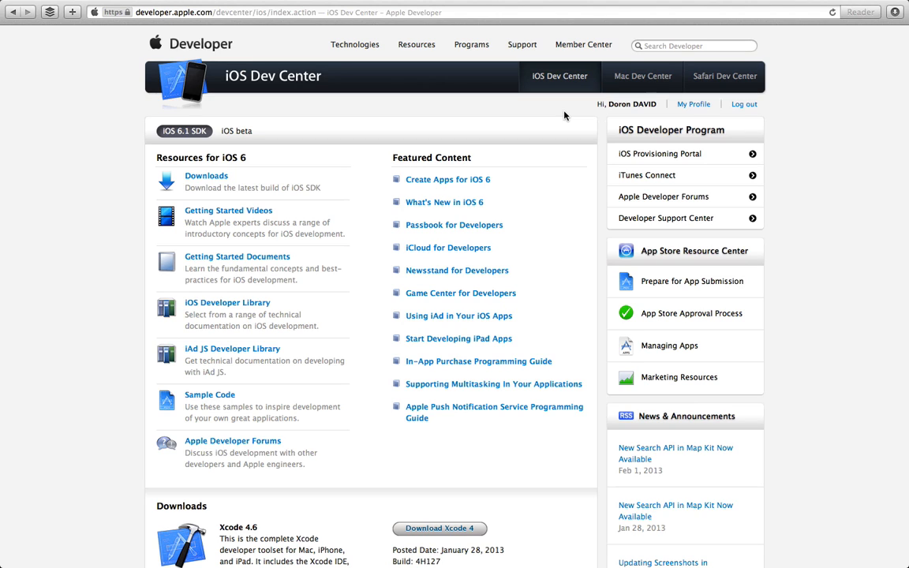
Open iTunes Connect from the iOS Developer Program links in the Dev Center.
left_click(667, 176)
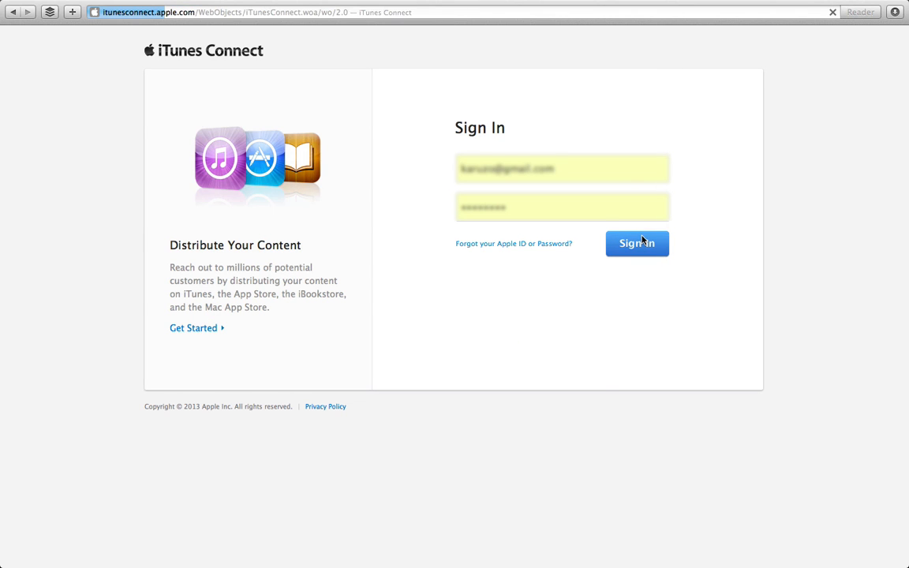
Sign in to iTunes Connect and go to Manage Your Apps.
left_click(642, 240)
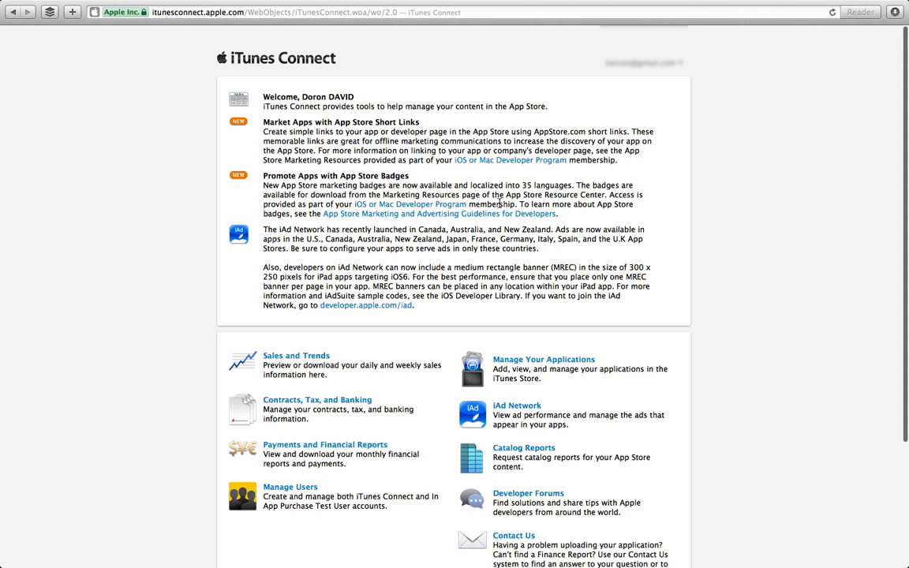
scroll(499, 265, "down", 5)
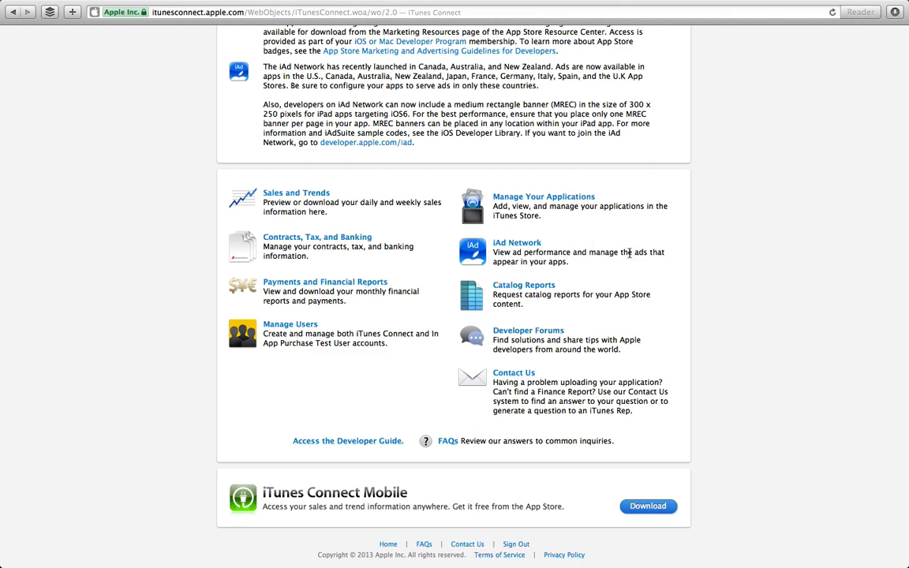
scroll(655, 308, "up", 5)
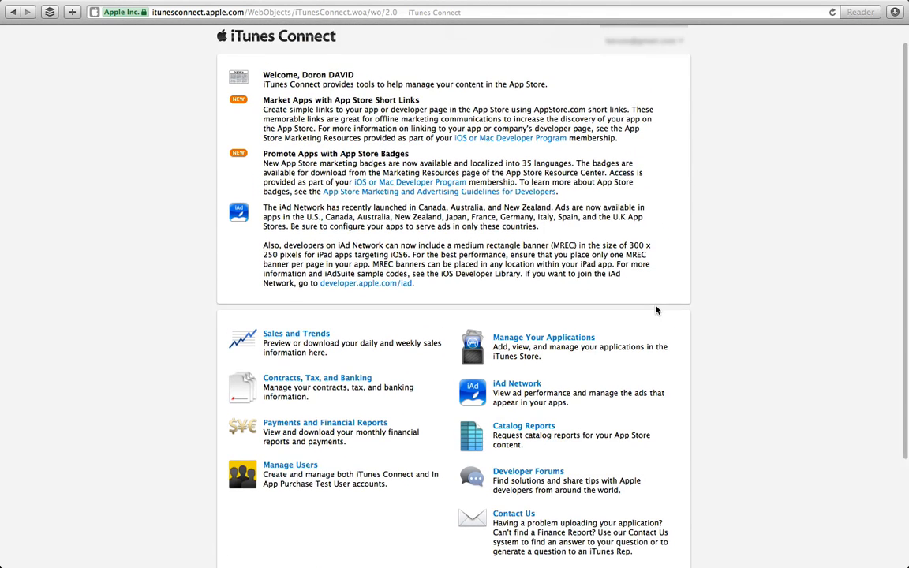
left_click(561, 360)
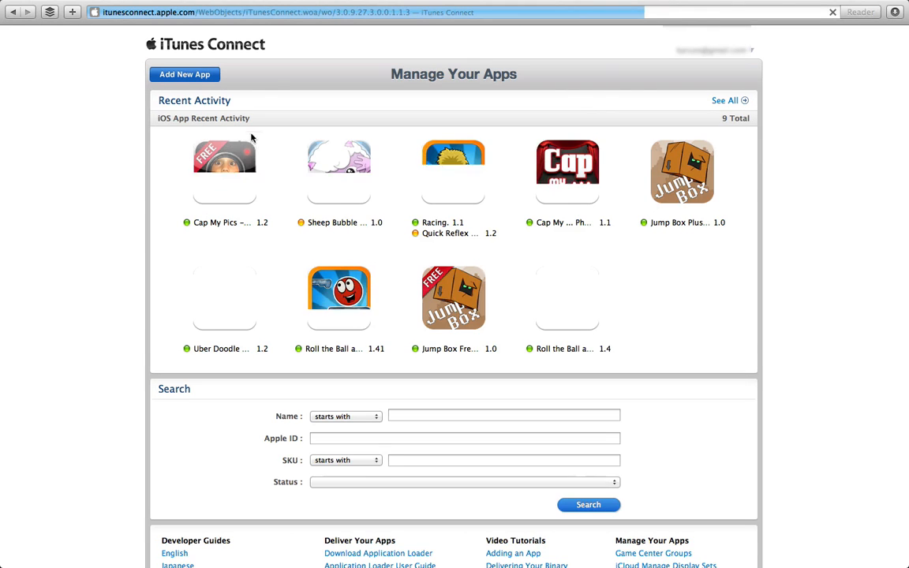
Start a new app with English as default language, named 'Fun Game At Most'.
left_click(208, 75)
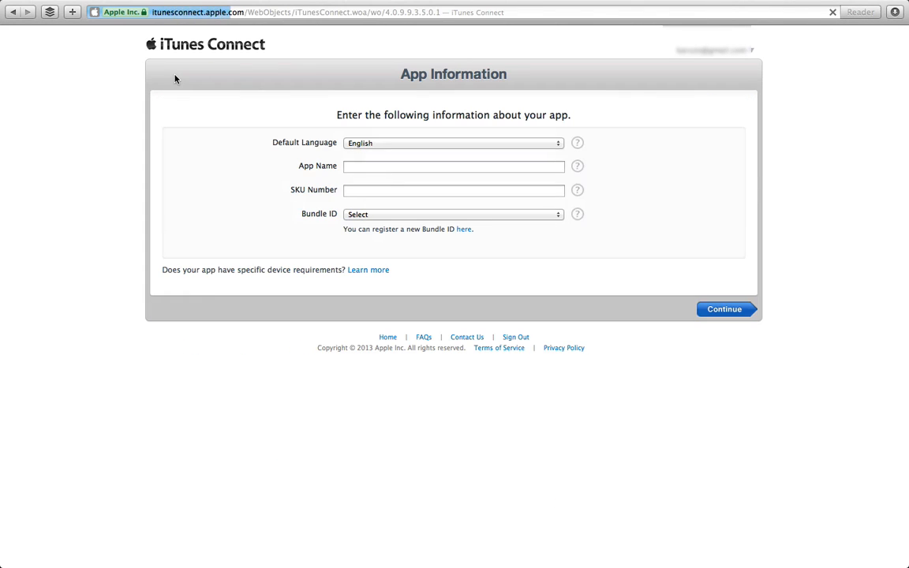
mouse_move(579, 145)
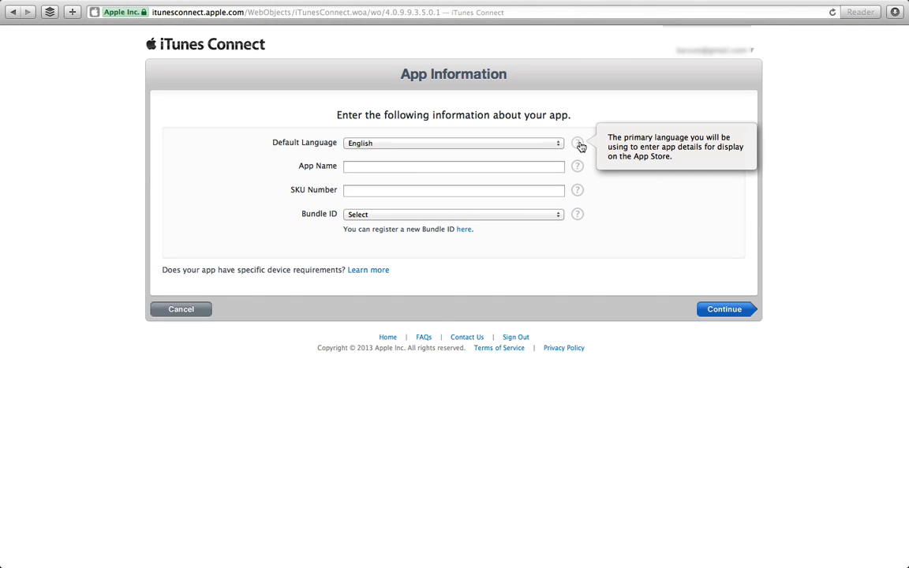
left_click(512, 144)
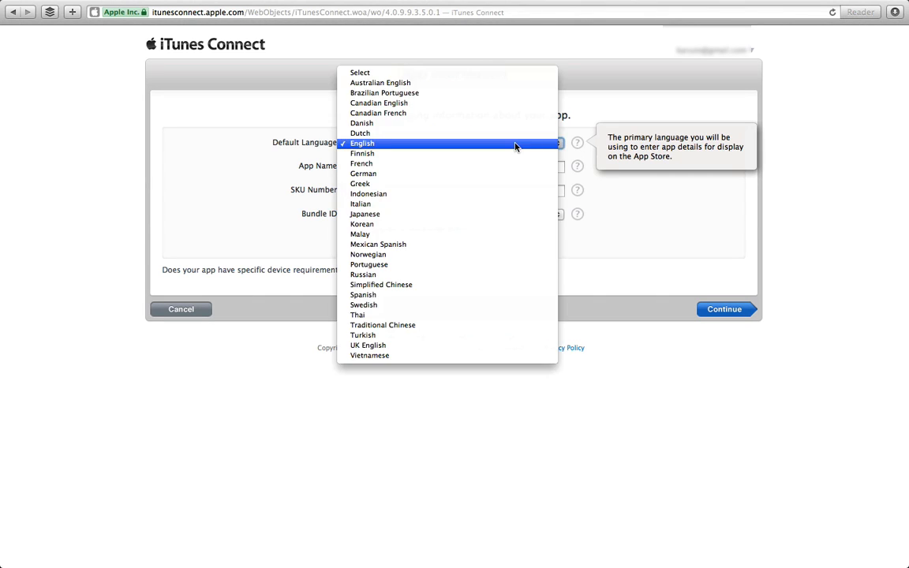
left_click(621, 239)
left_click(487, 170)
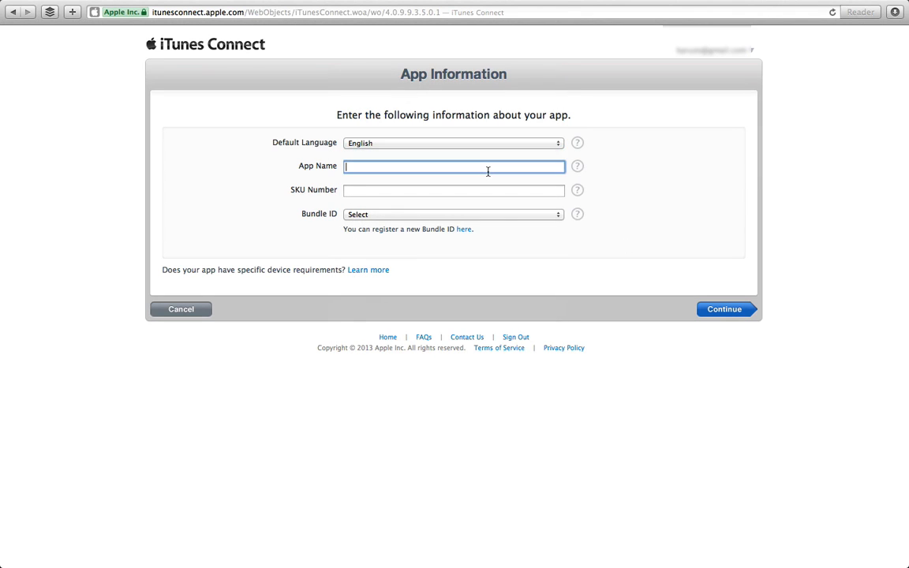
type("Fun Game At Most")
Enter SKU fungame111, choose bundle ID com.dd-apps.fungame, and continue.
left_click(578, 191)
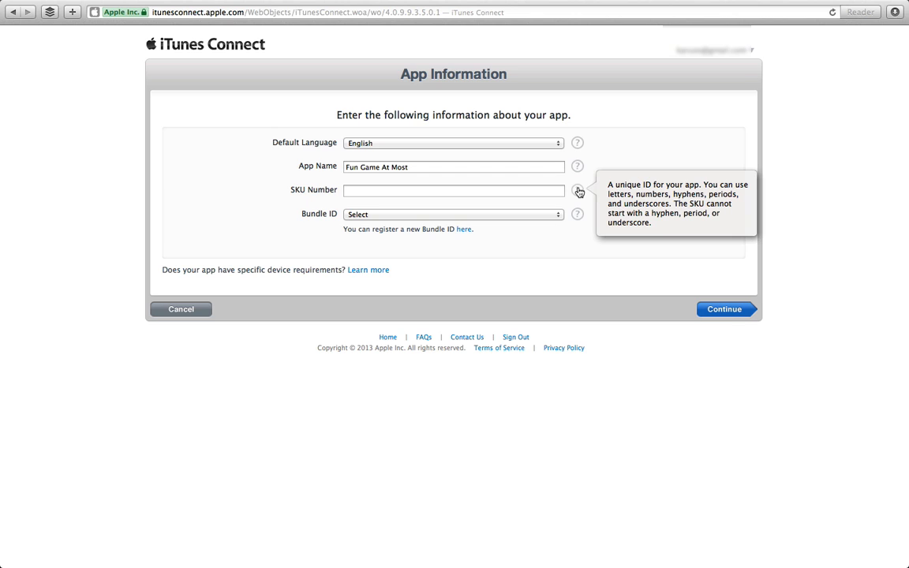
left_click(543, 192)
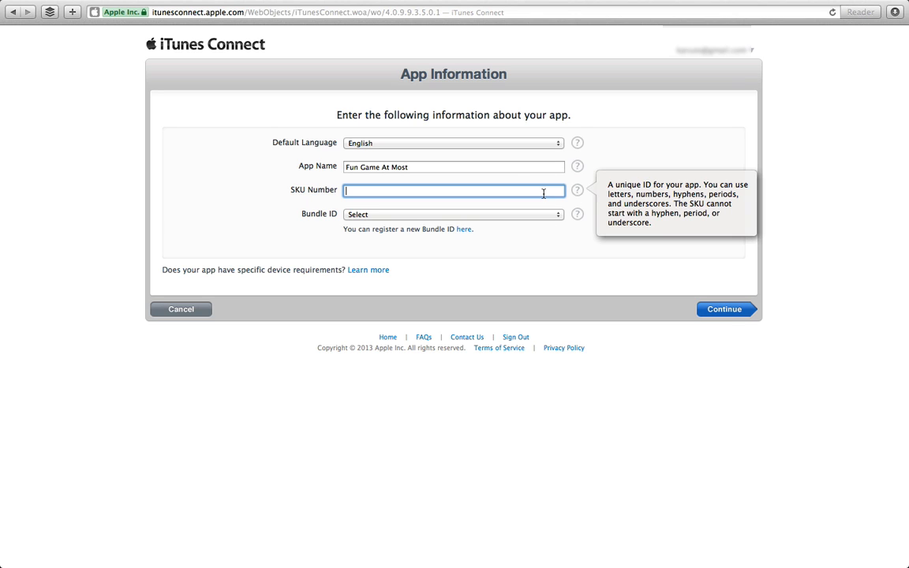
type("funga")
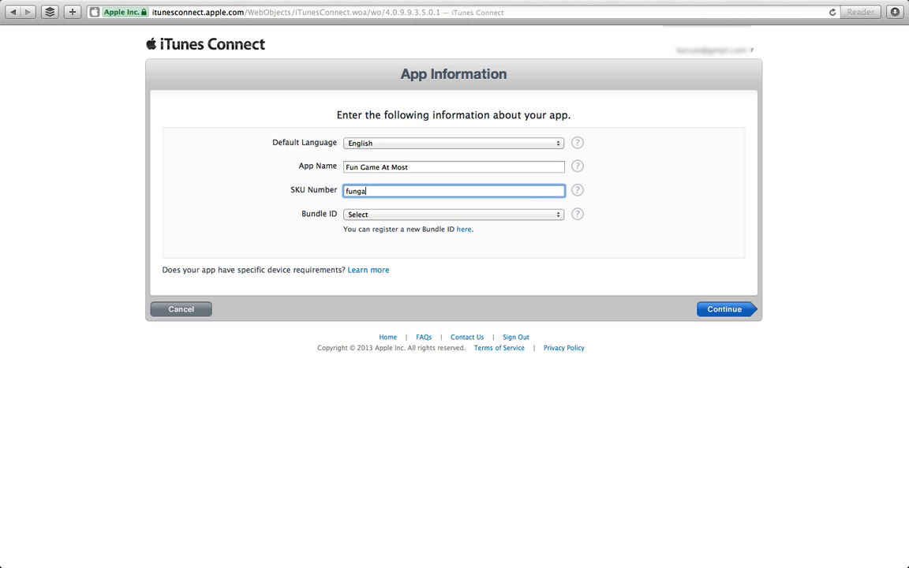
type("me111")
left_click(541, 221)
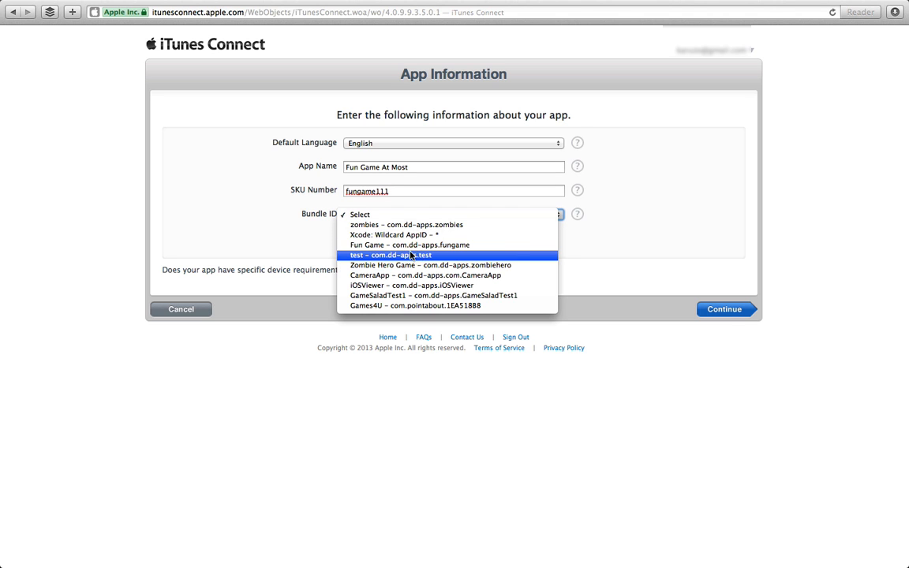
left_click(369, 249)
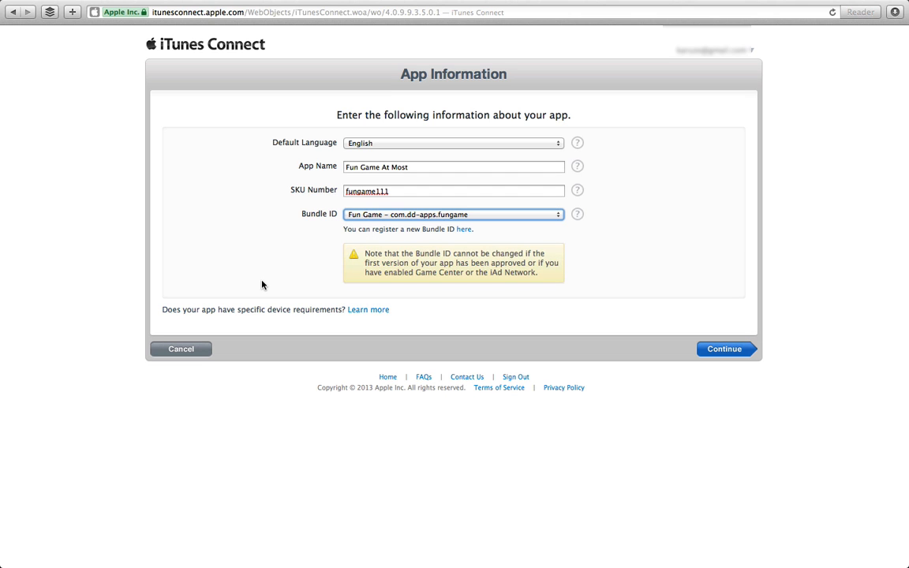
left_click(730, 348)
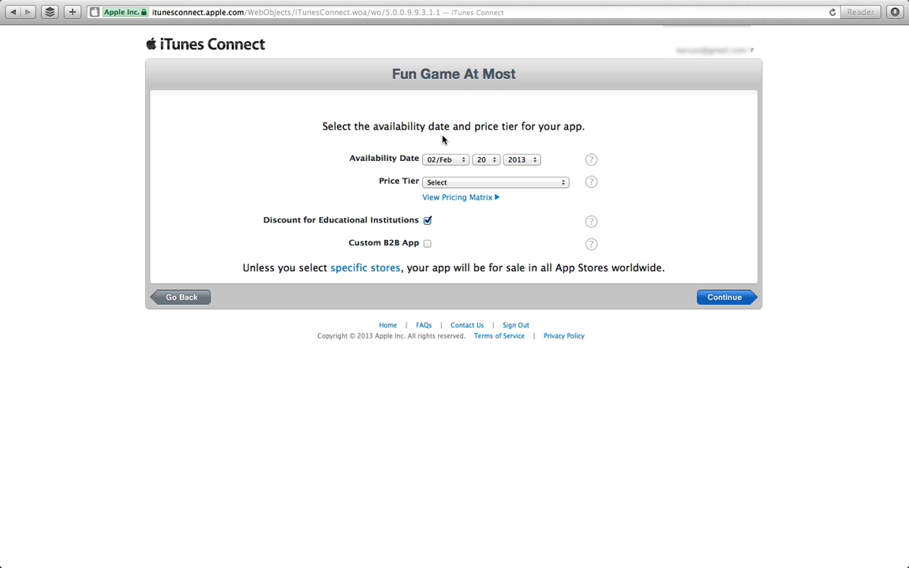
Set the availability date to March 28.
left_click(484, 160)
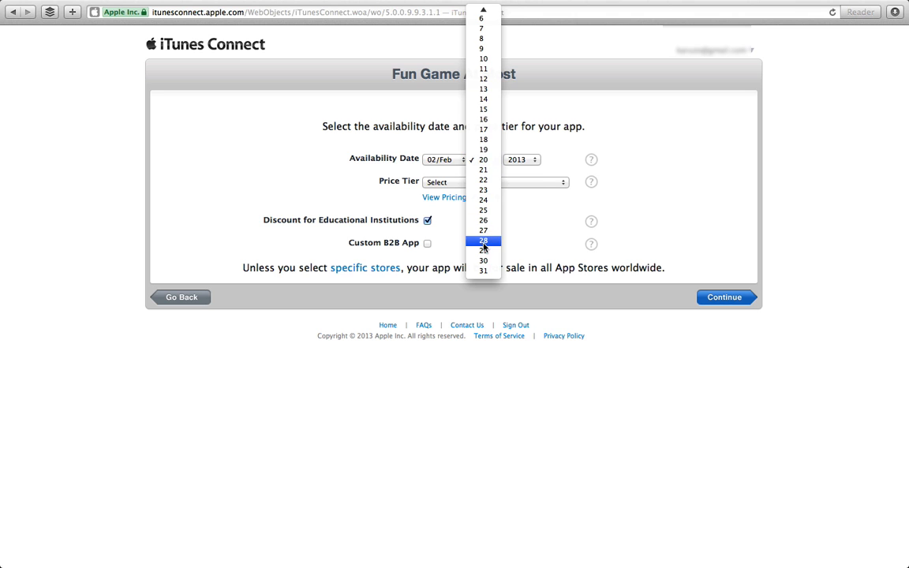
left_click(483, 244)
left_click(456, 160)
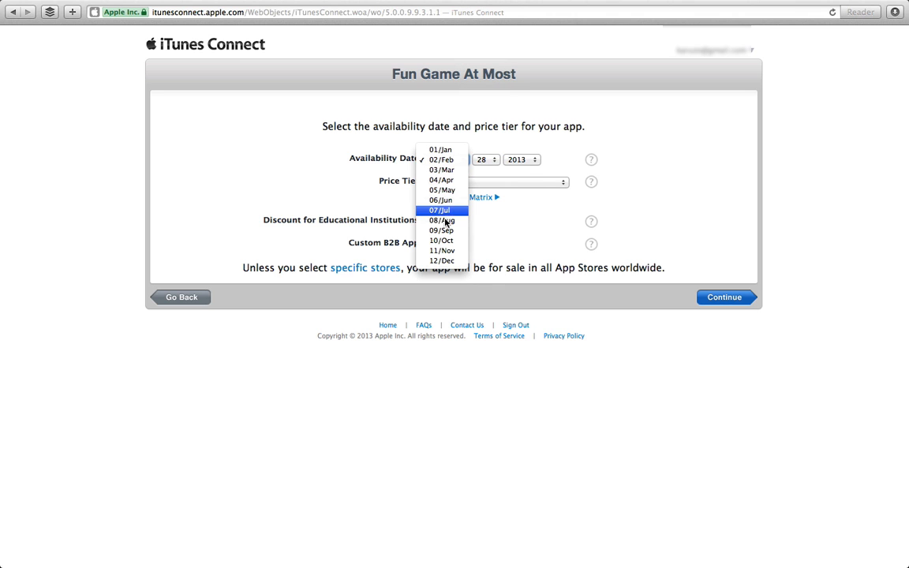
left_click(442, 170)
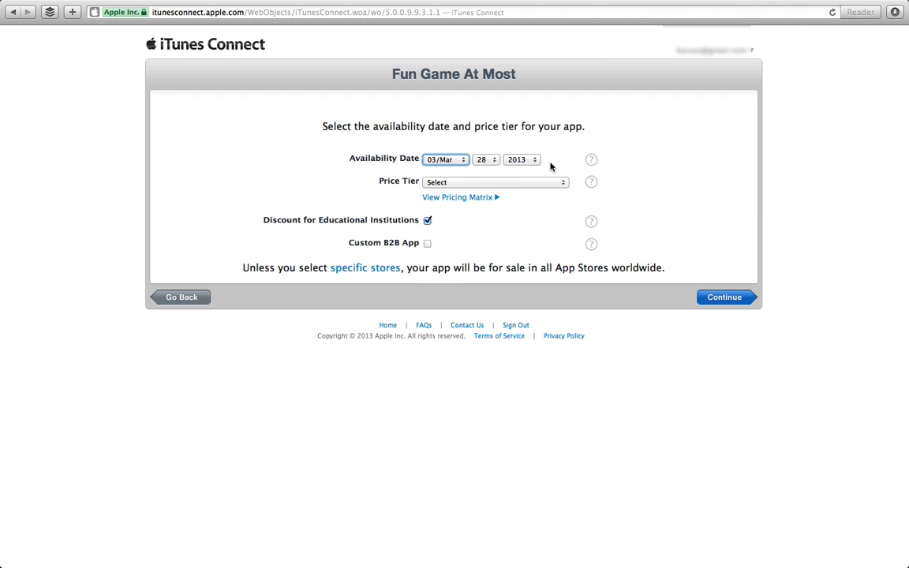
Set the price tier to Tier 1 after briefly trying Free.
left_click(543, 182)
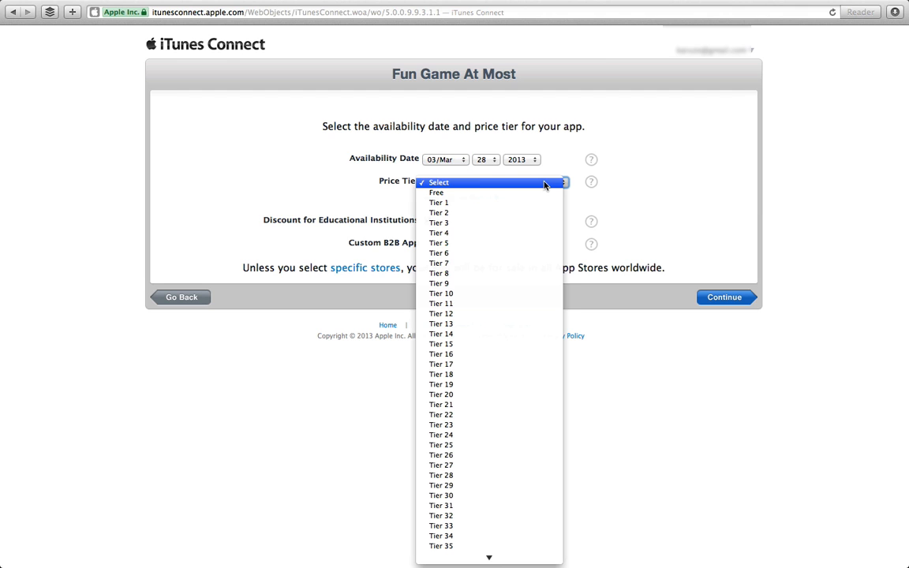
left_click(445, 203)
left_click(485, 182)
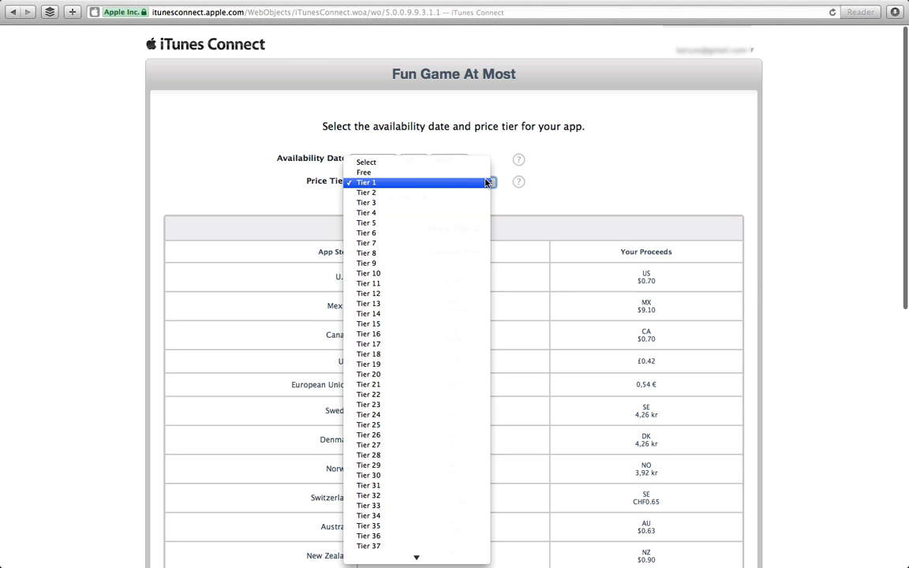
left_click(439, 173)
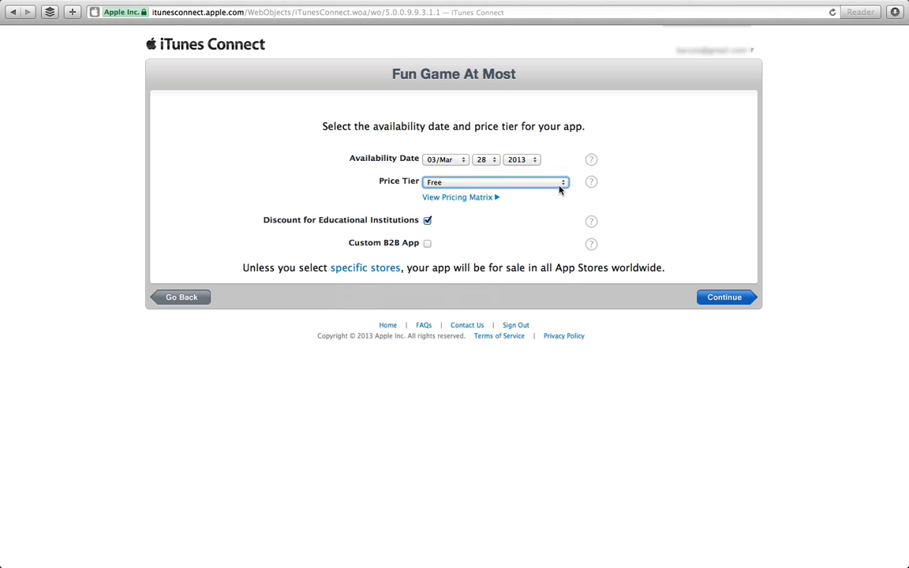
left_click(558, 185)
left_click(534, 193)
left_click(488, 184)
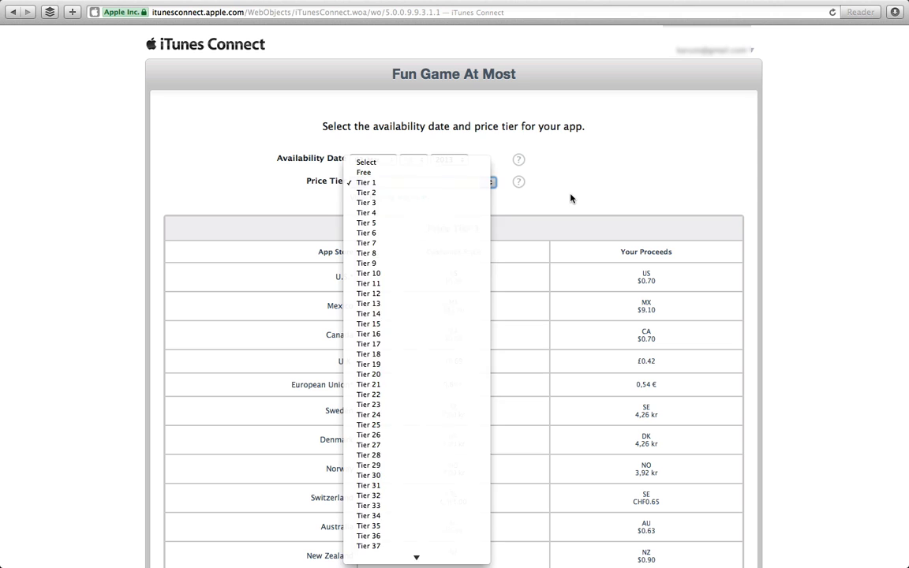
left_click(569, 197)
left_click(466, 186)
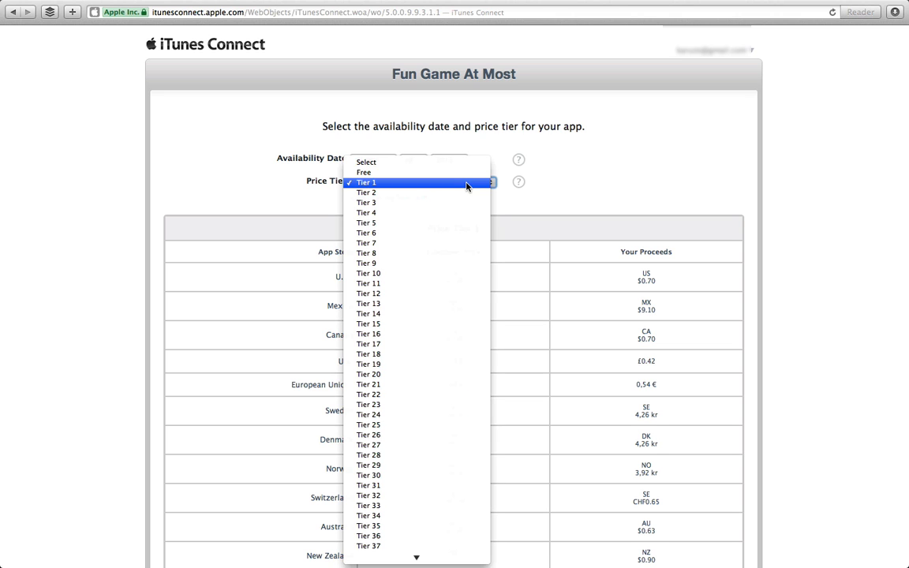
left_click(532, 179)
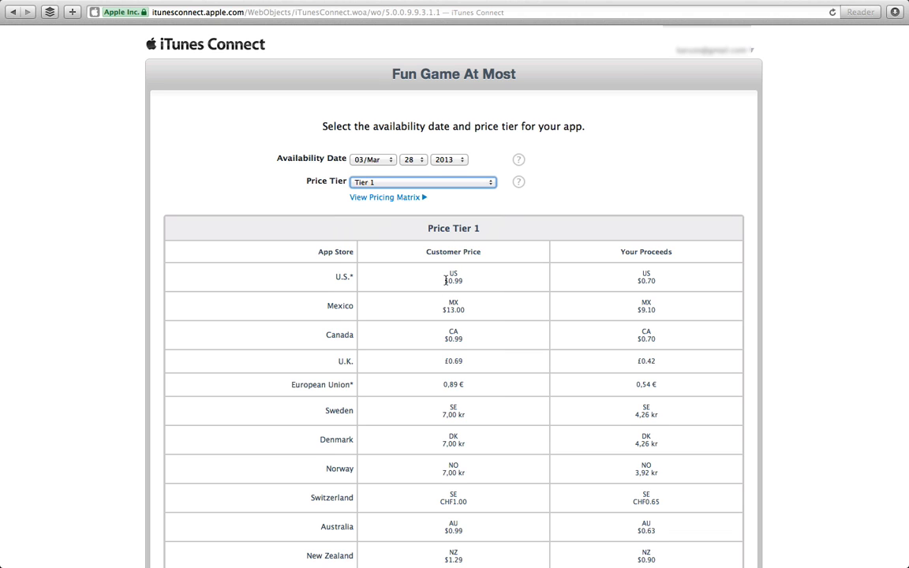
Review the Tier 1 customer prices of $0.99 for the U.S. and Canada.
left_click_drag(445, 280, 460, 285)
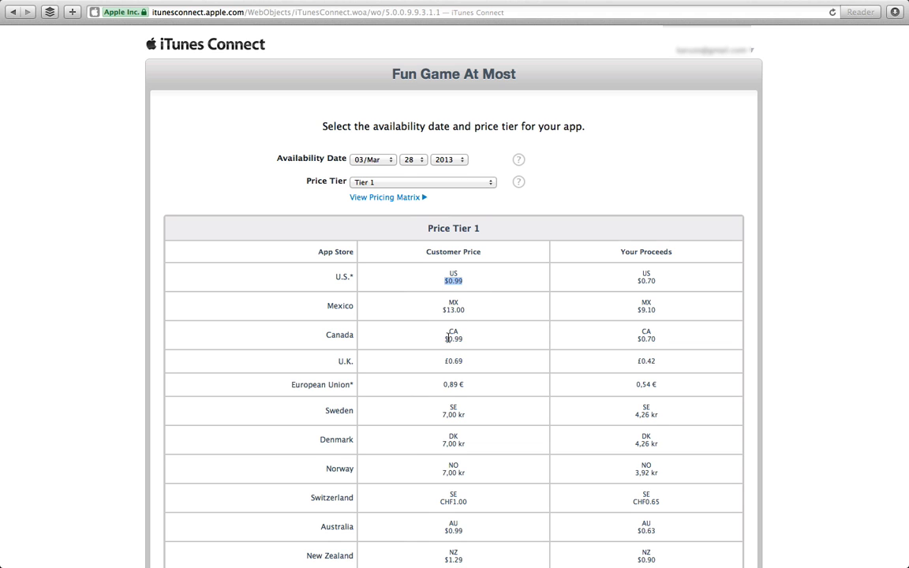
left_click_drag(447, 338, 463, 339)
scroll(451, 425, "down", 5)
scroll(451, 444, "down", 10)
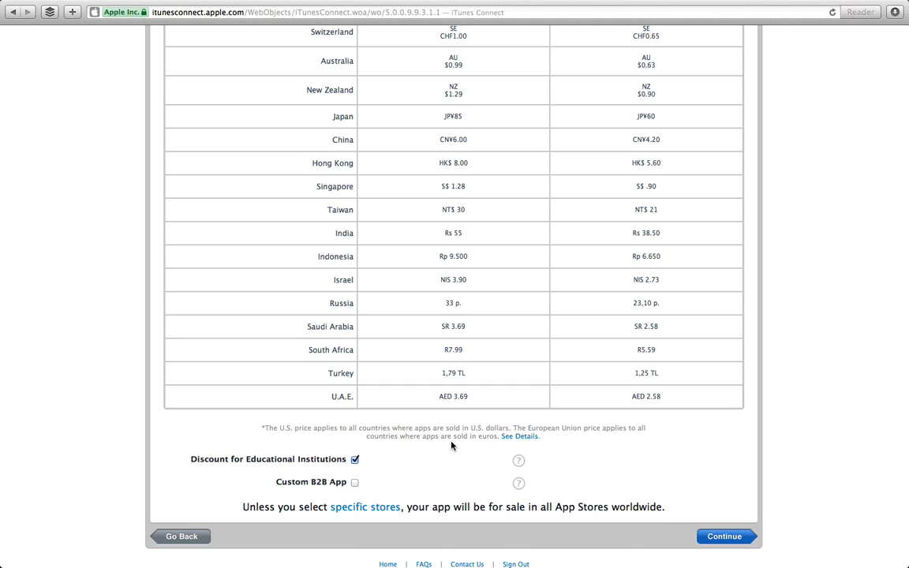
scroll(456, 225, "up", 14)
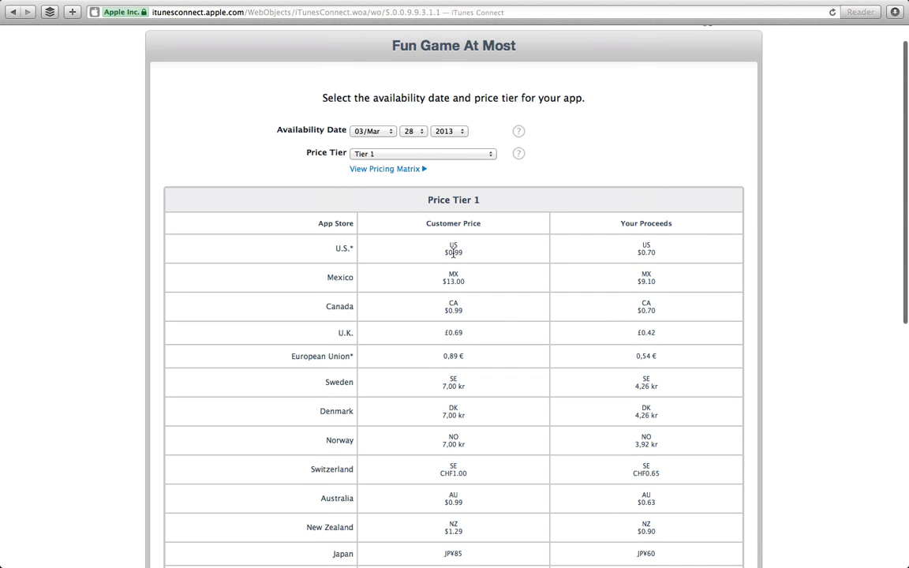
left_click_drag(446, 251, 464, 252)
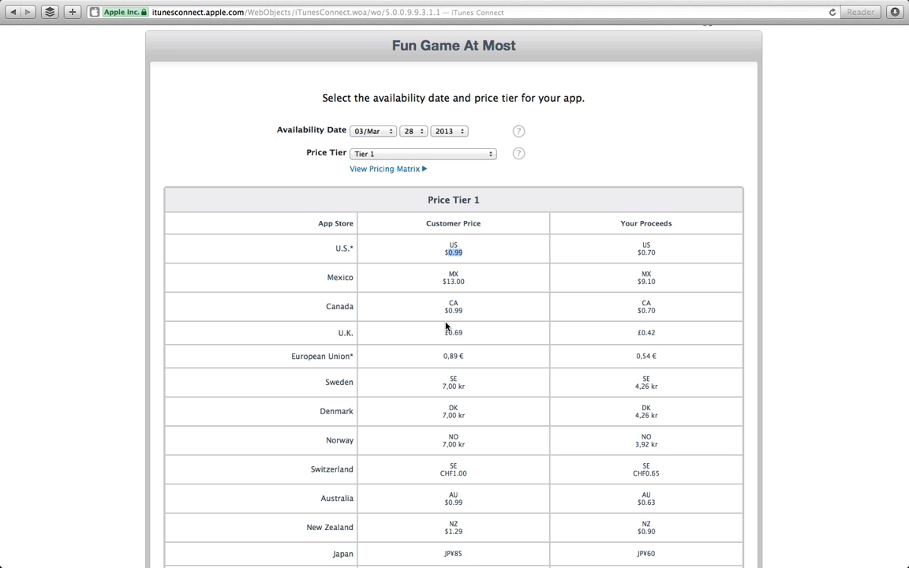
scroll(446, 325, "down", 10)
scroll(446, 322, "up", 10)
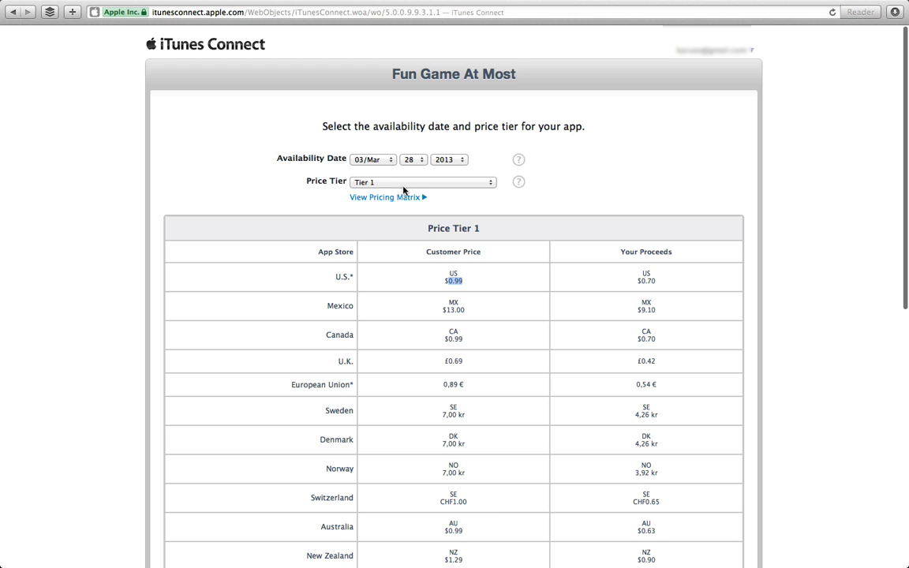
Change the price tier to Free and submit the pricing page.
left_click(408, 184)
left_click(404, 180)
key("Up")
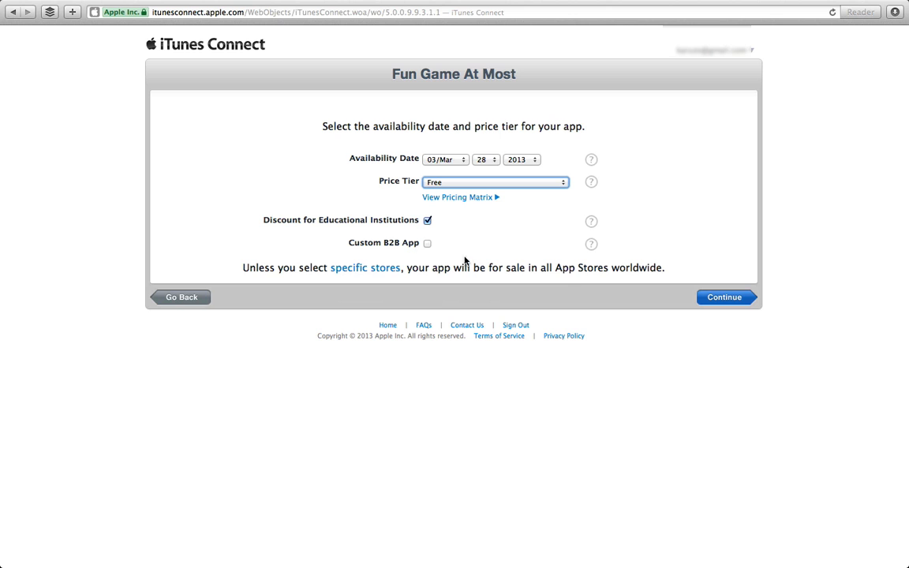
left_click(597, 246)
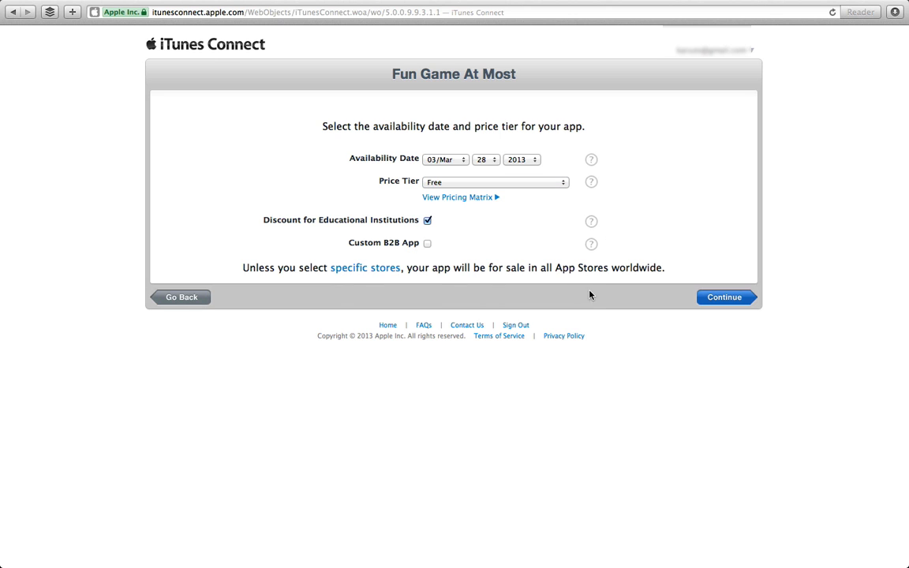
left_click(719, 298)
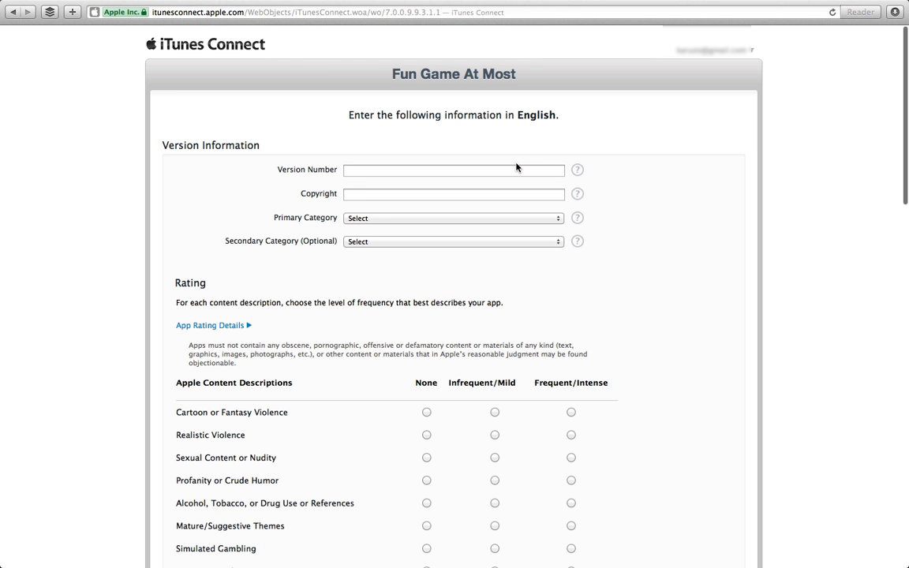
Enter version number 1.0 and a 2013 copyright with the developer's name.
left_click(516, 168)
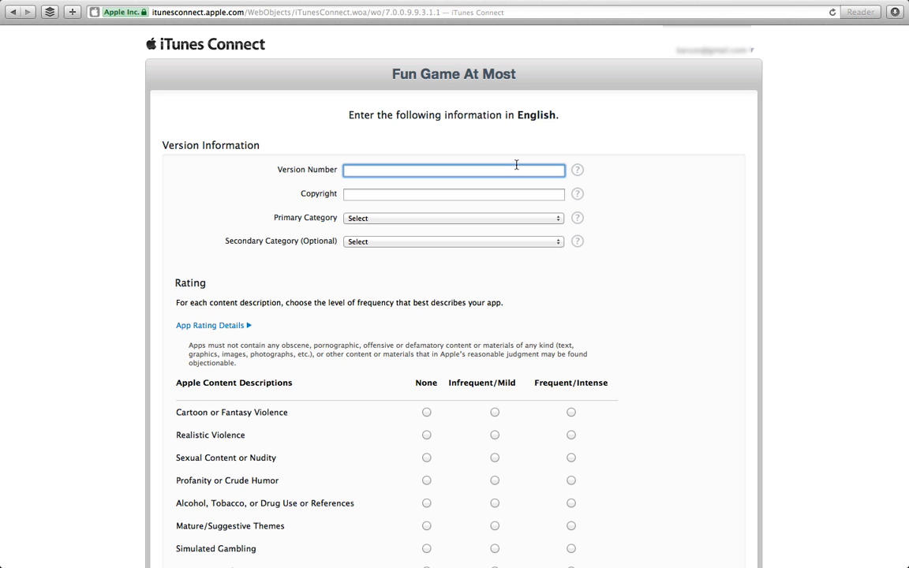
type("1.0")
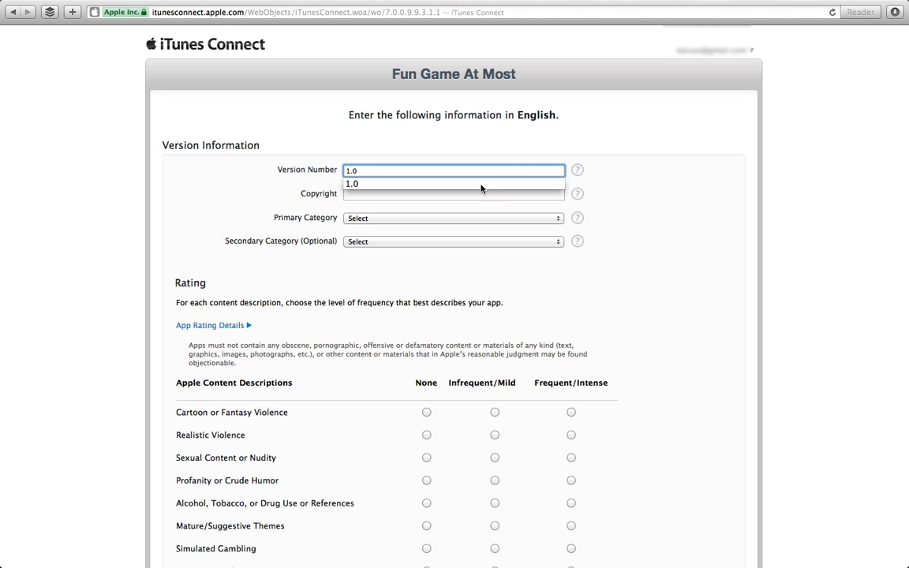
left_click(613, 160)
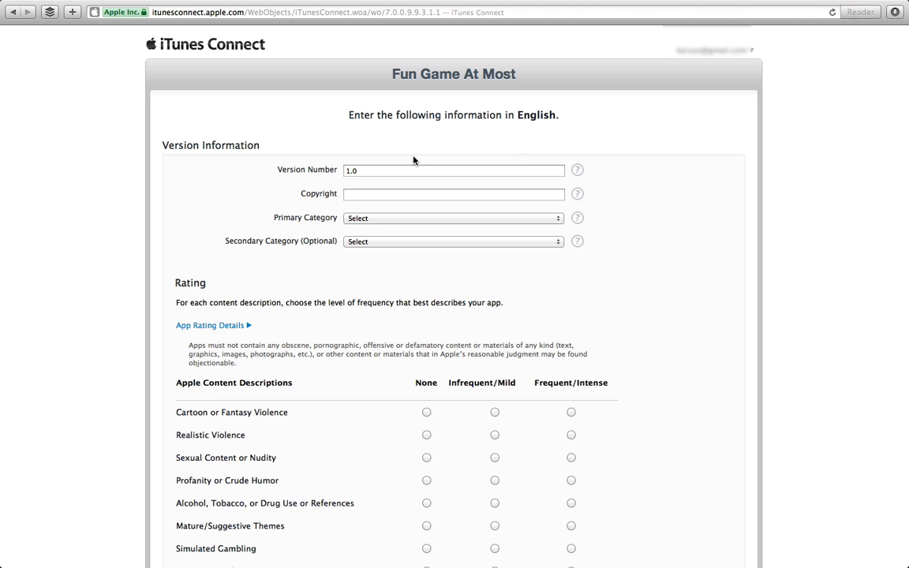
left_click_drag(423, 171, 345, 170)
left_click(361, 171)
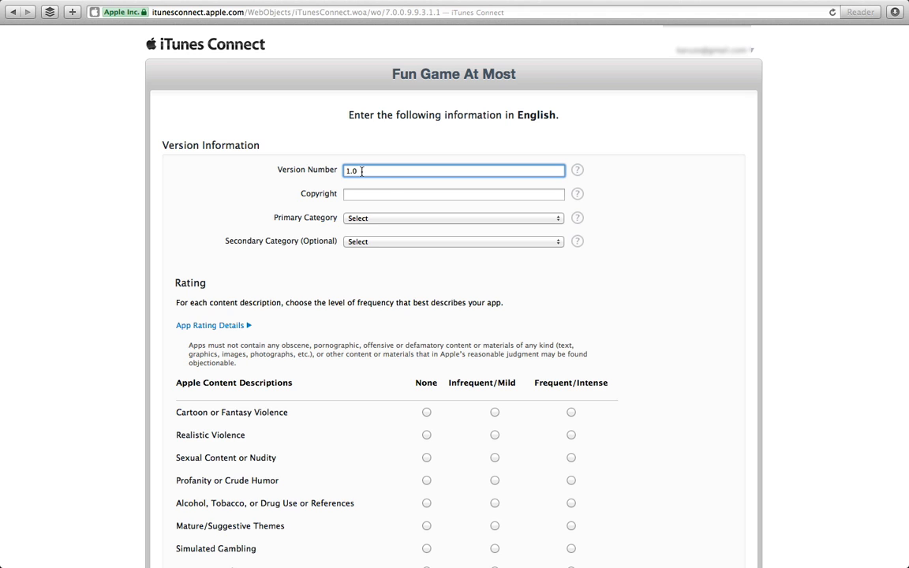
key("Tab")
type("2012")
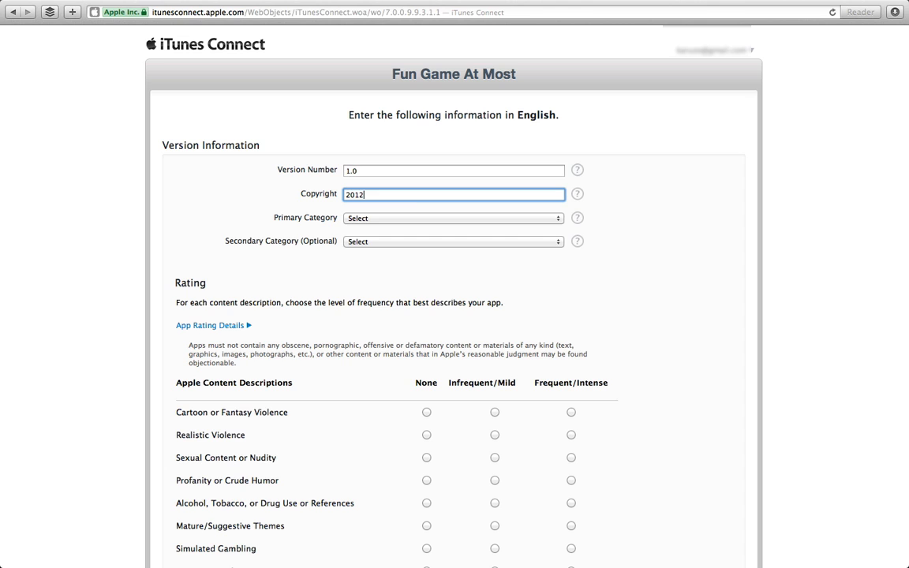
key("Down")
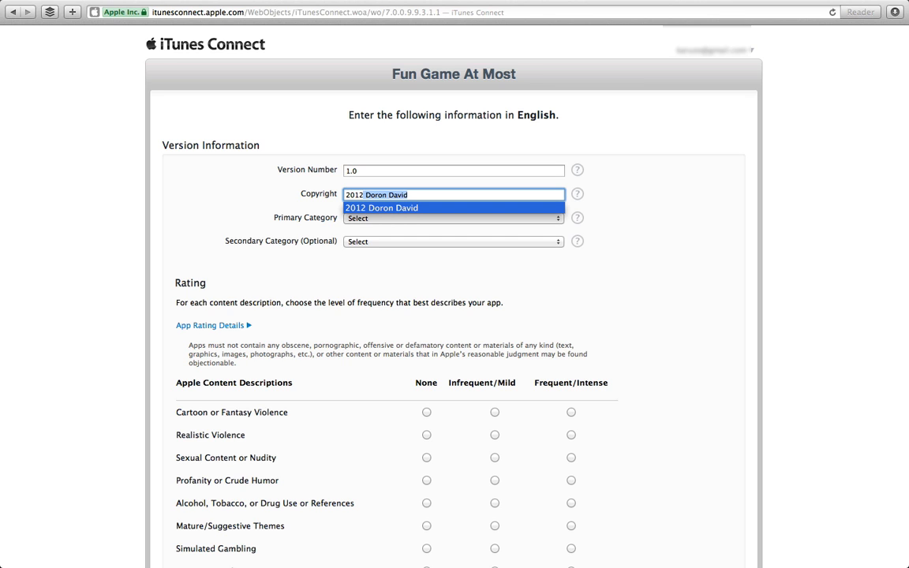
left_click(359, 195)
key("BackSpace")
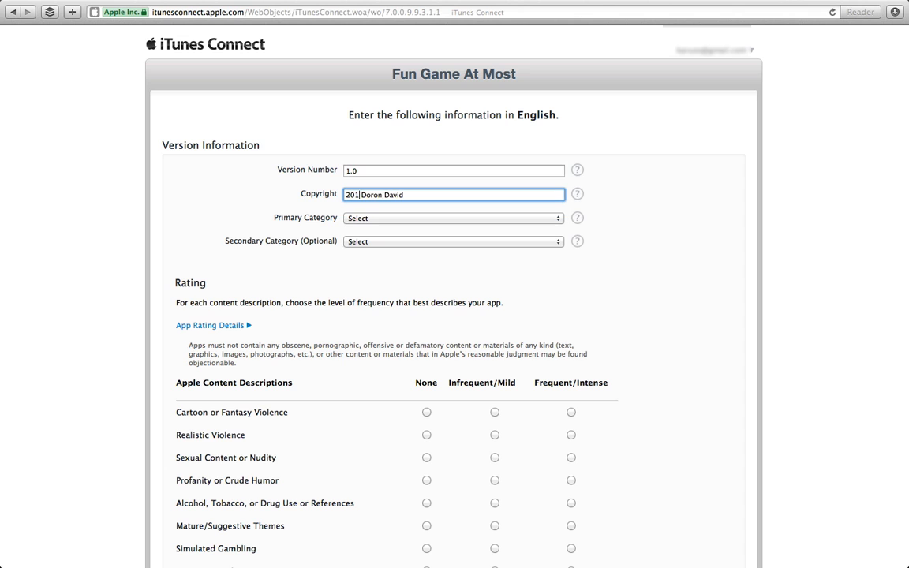
type("3")
Choose Games as category with Action and Family subcategories, and Entertainment as secondary.
left_click(401, 225)
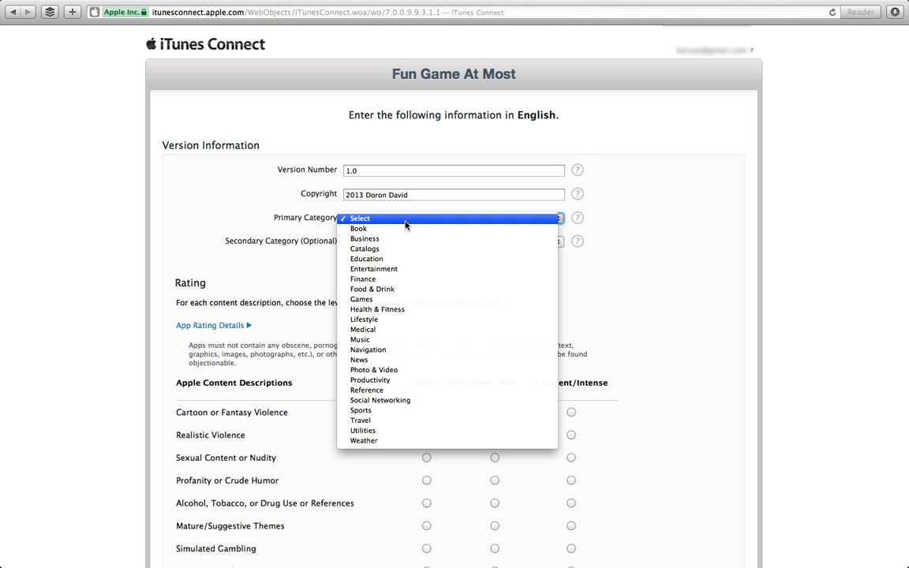
left_click(294, 229)
left_click(351, 226)
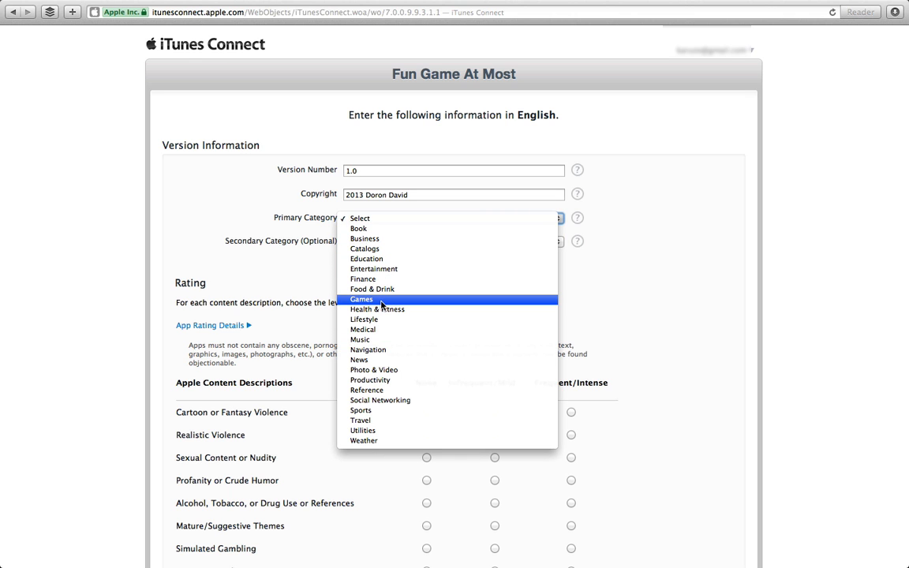
left_click(381, 305)
left_click(369, 243)
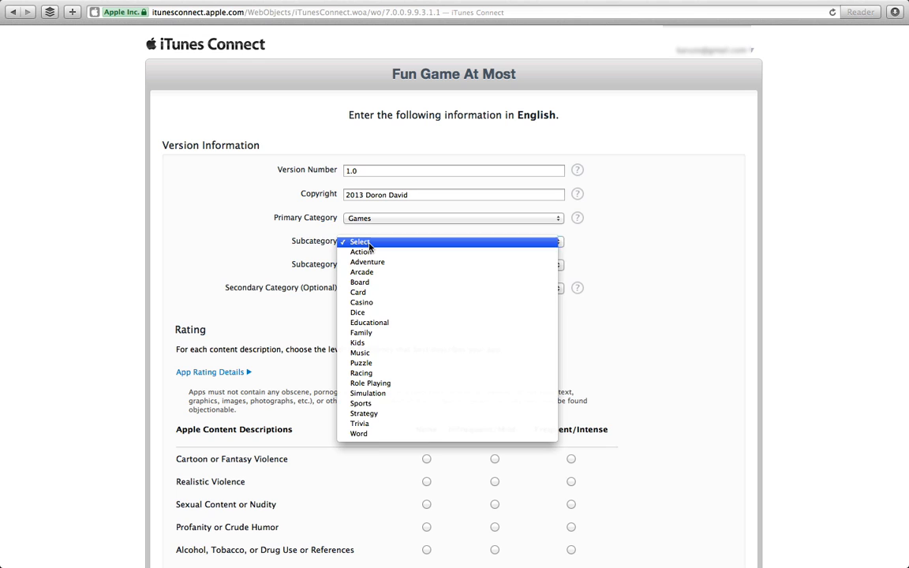
left_click(364, 252)
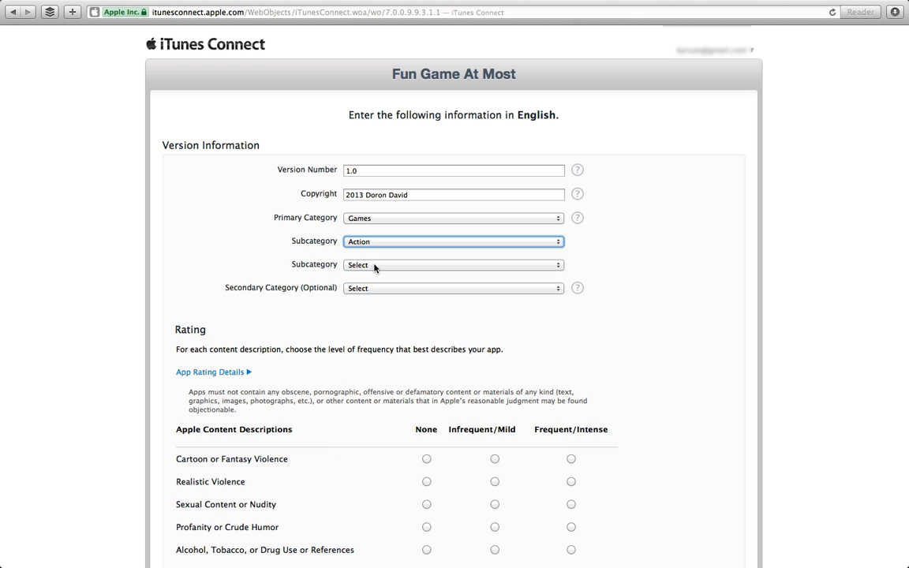
left_click(374, 266)
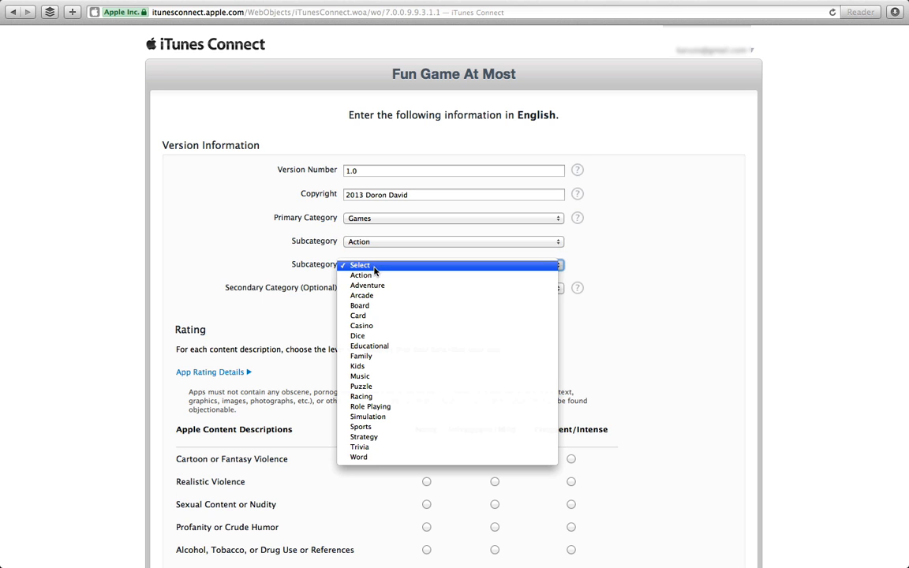
left_click(365, 357)
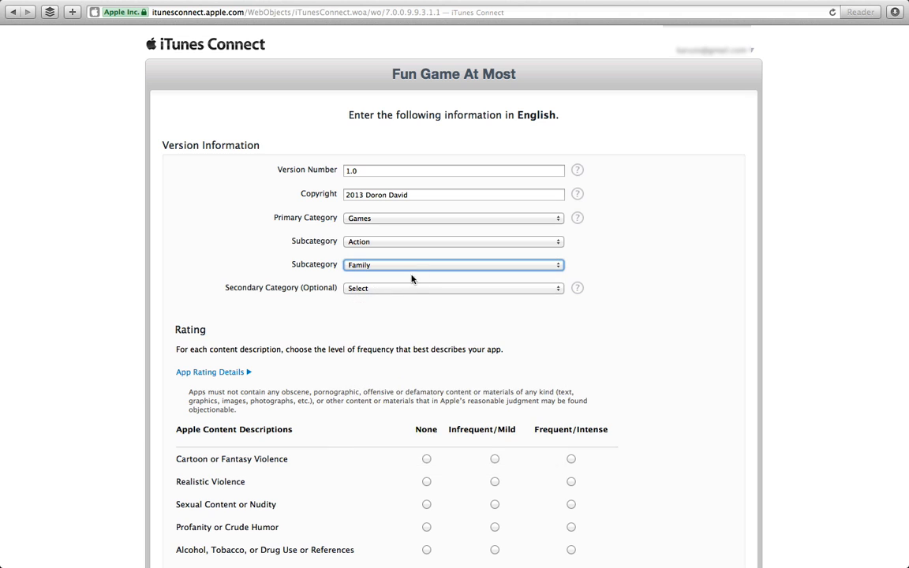
left_click(405, 291)
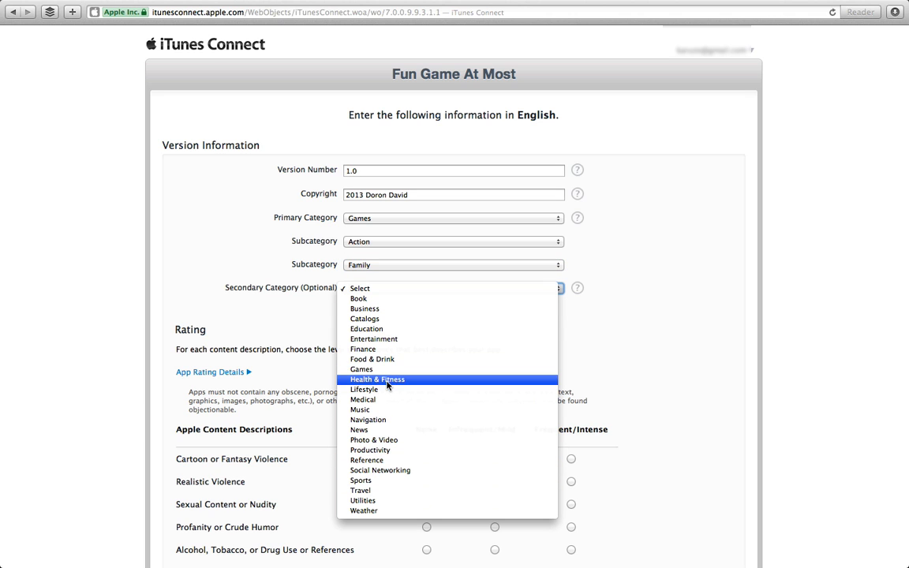
left_click(399, 339)
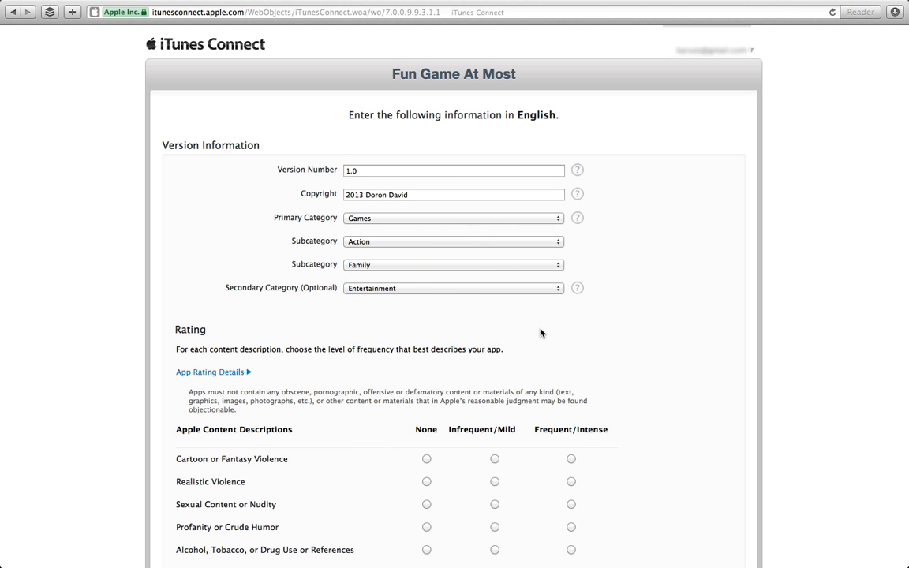
scroll(634, 367, "down", 5)
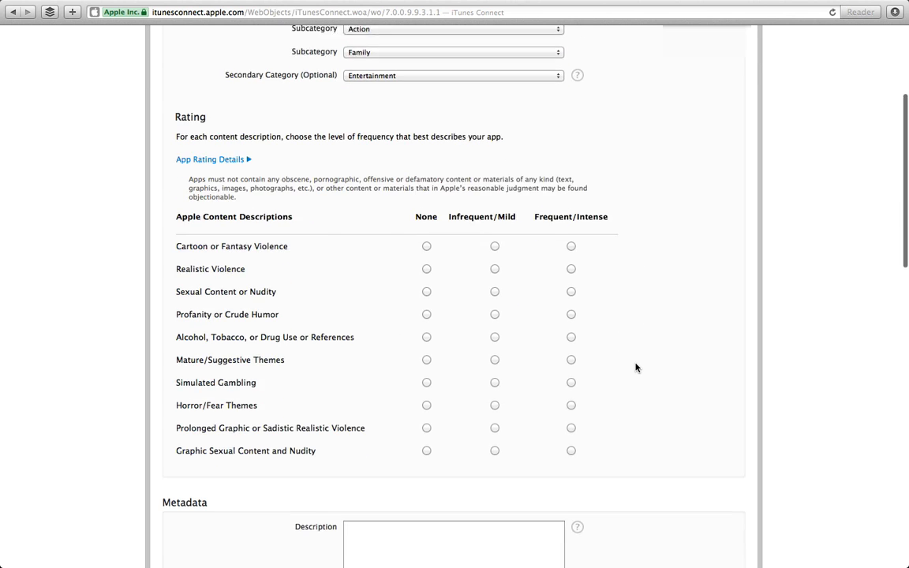
Rate Cartoon Violence, Realistic Violence and Sexual Content or Nudity as None.
scroll(635, 367, "down", 1)
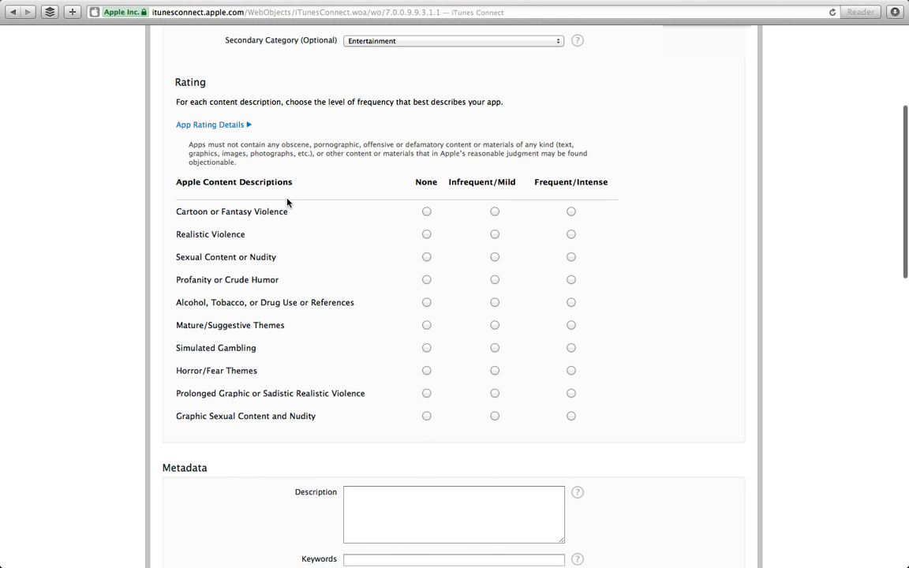
left_click(426, 211)
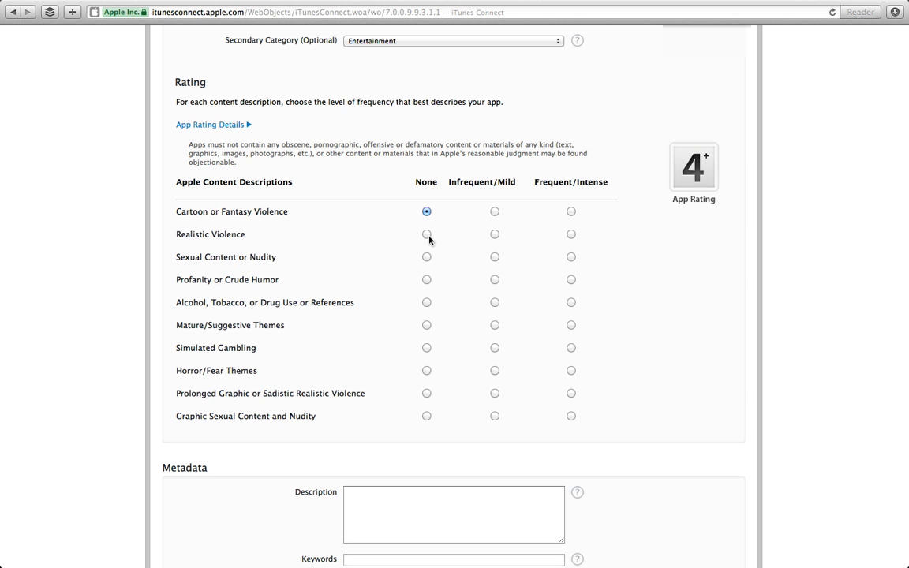
left_click(426, 234)
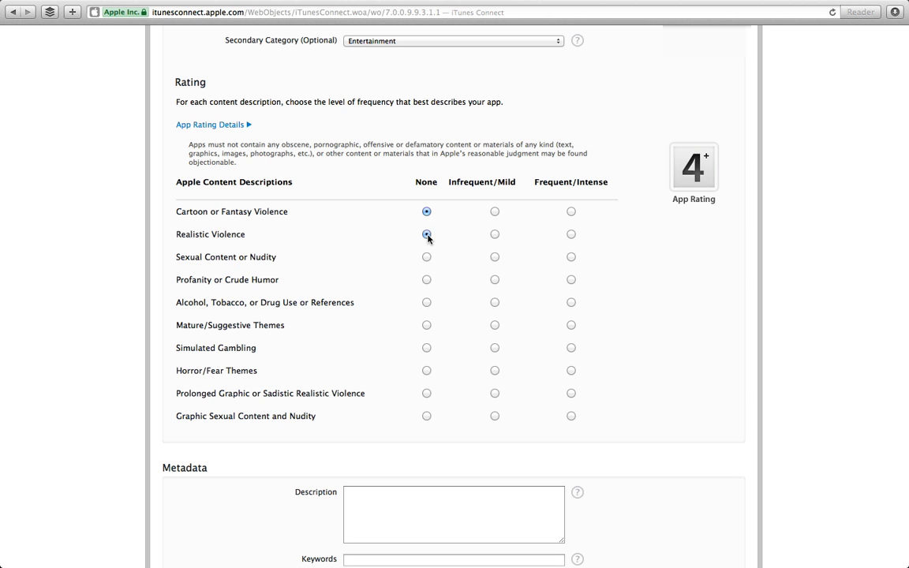
left_click(495, 257)
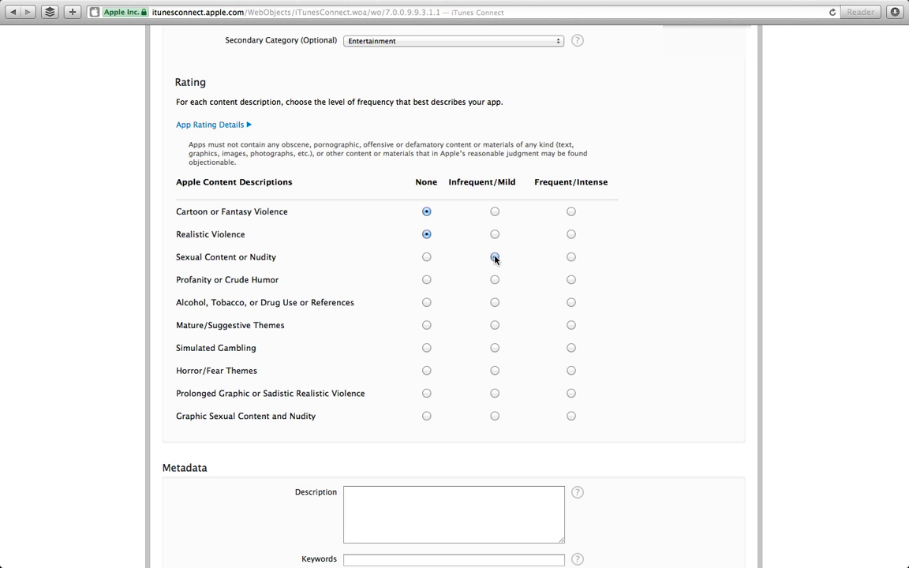
left_click(426, 257)
left_click(571, 257)
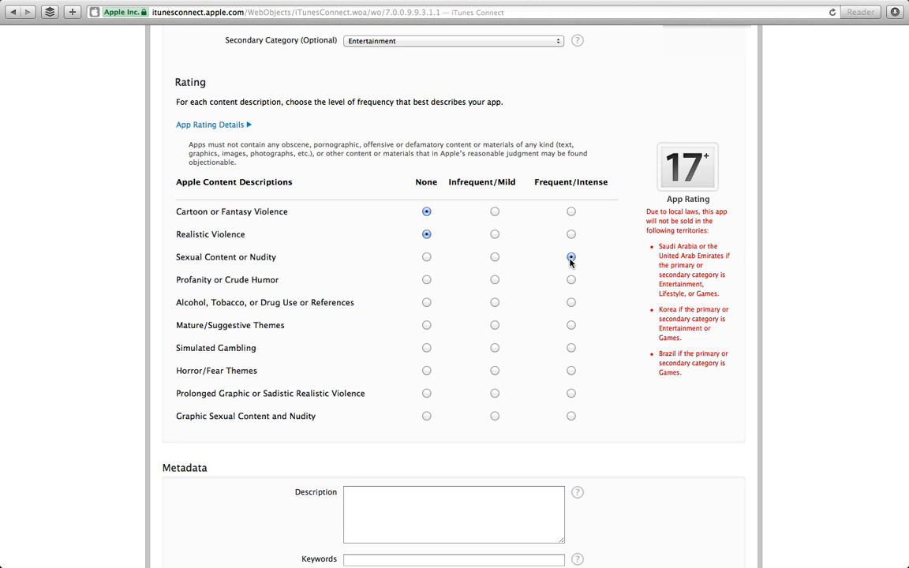
left_click(426, 257)
Set Profanity, Mature Themes, Gambling, Horror and the remaining graphic content rows to None.
left_click(426, 279)
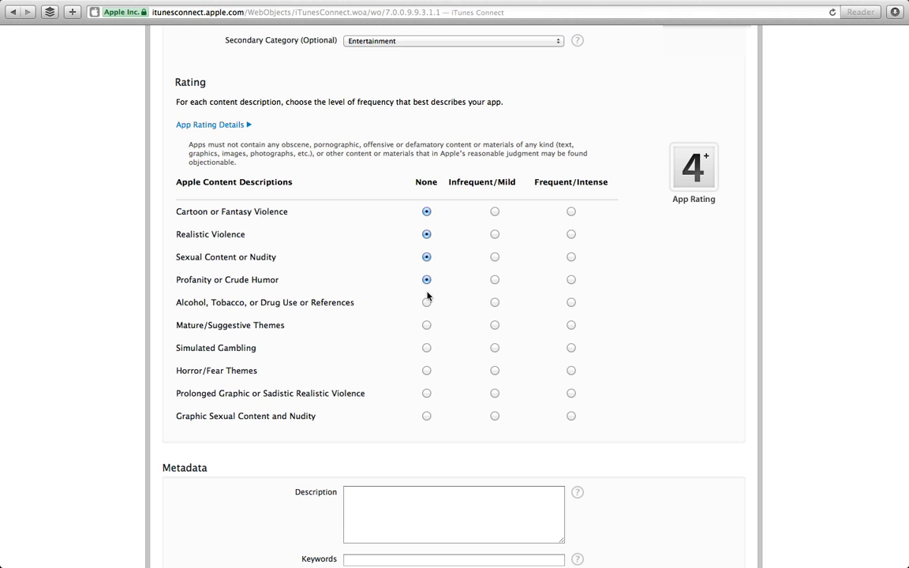
left_click(426, 325)
left_click(426, 347)
left_click(426, 370)
left_click(426, 393)
left_click(426, 416)
scroll(428, 434, "down", 5)
left_click(418, 334)
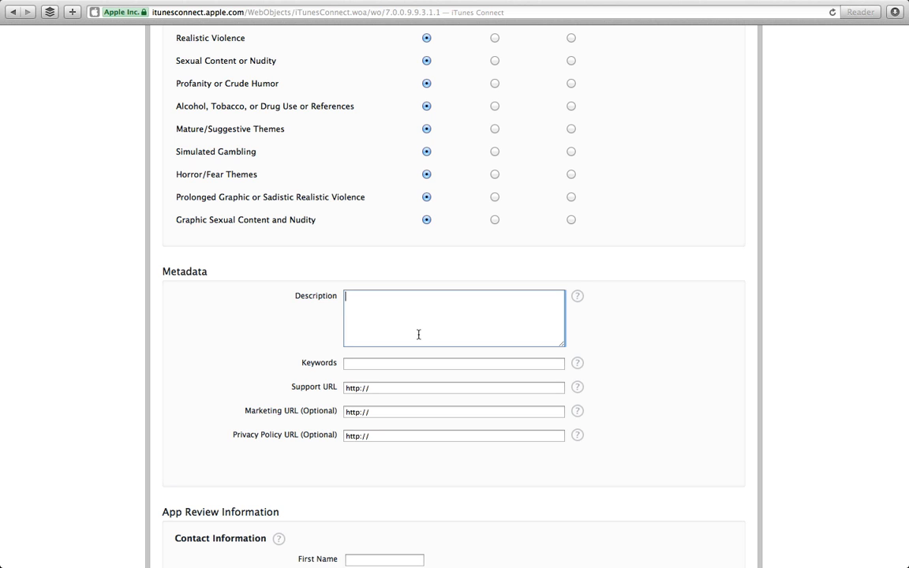
Enter the description 'Best game ever - download now.' and keywords 'fun,game,great'.
type("Best game ever - download now")
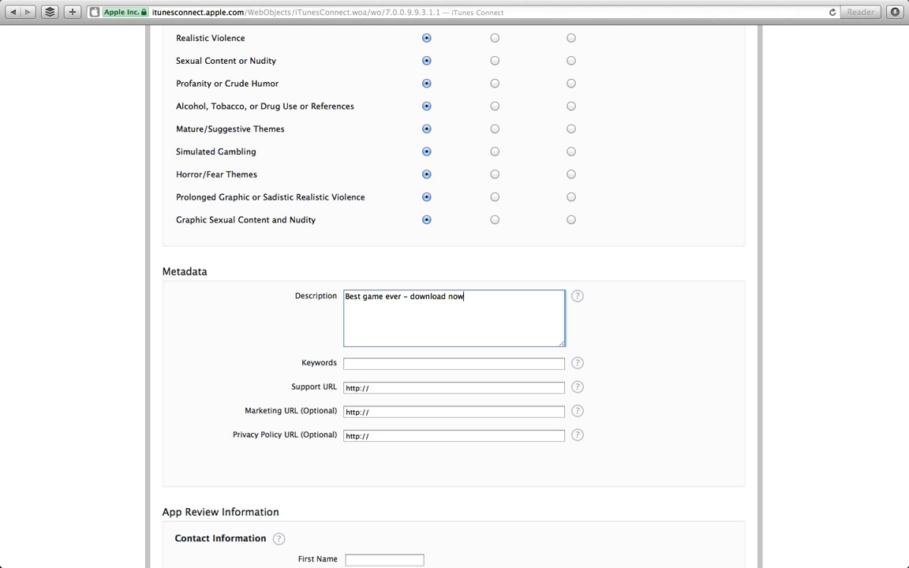
type(".")
left_click(419, 368)
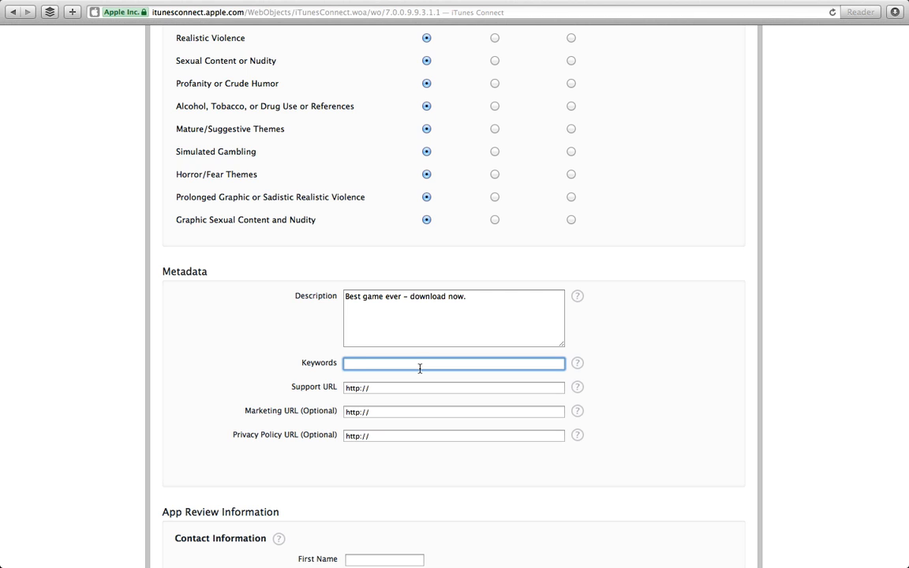
type("fun,game,great")
scroll(607, 263, "up", 10)
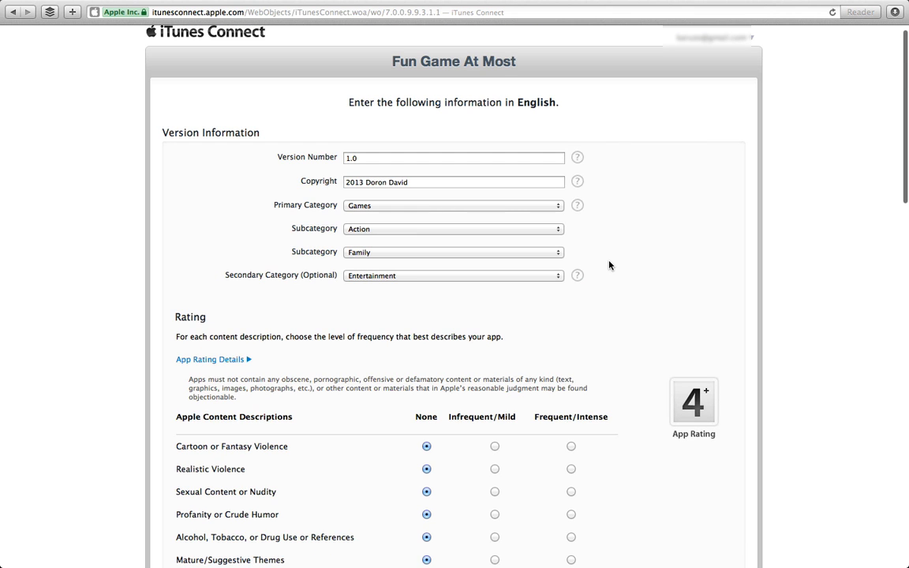
scroll(632, 258, "down", 12)
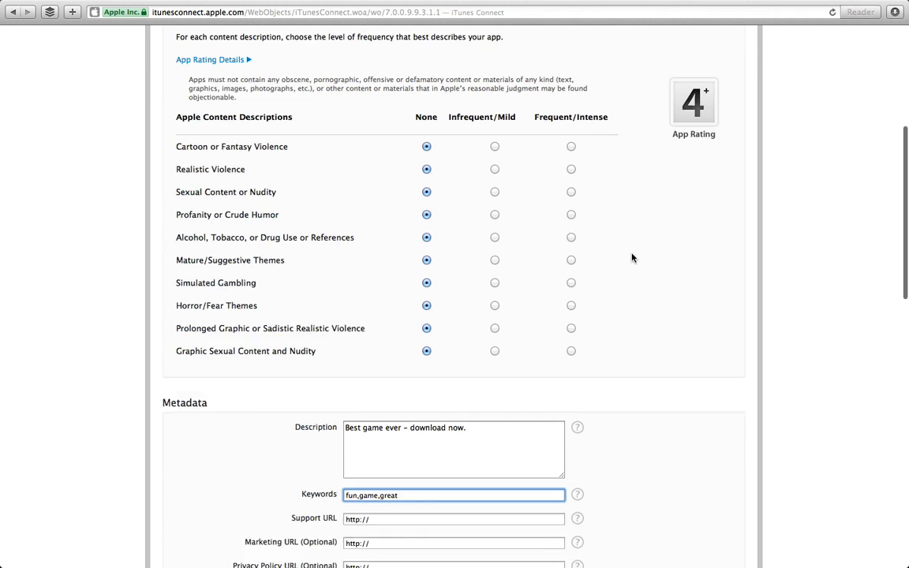
scroll(632, 257, "down", 2)
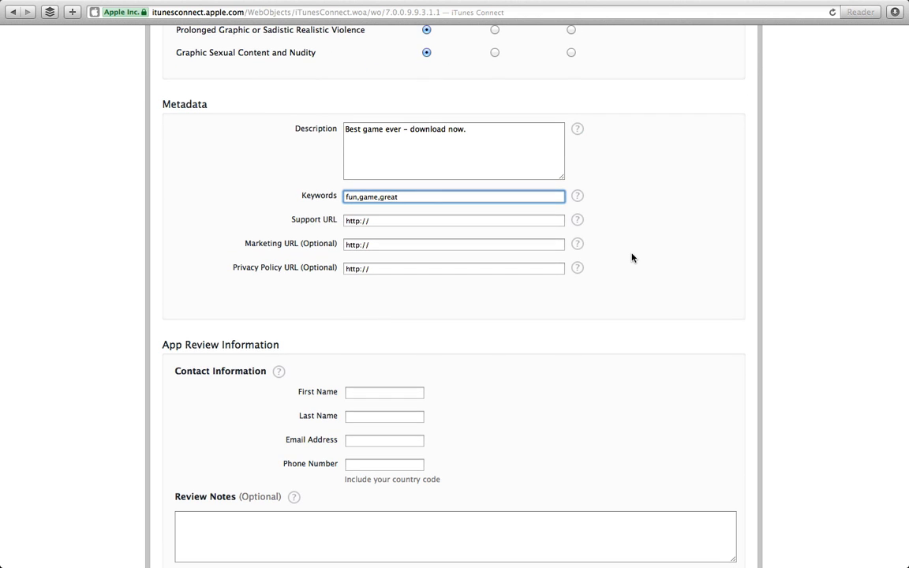
Restore the keywords to 'fun,game,great' and check the Keywords help.
left_click(359, 196)
left_click(382, 196)
key("BackSpace")
key("Left")
key("Left")
key("Left")
key("Left")
key("Left")
key("BackSpace")
left_click(581, 202)
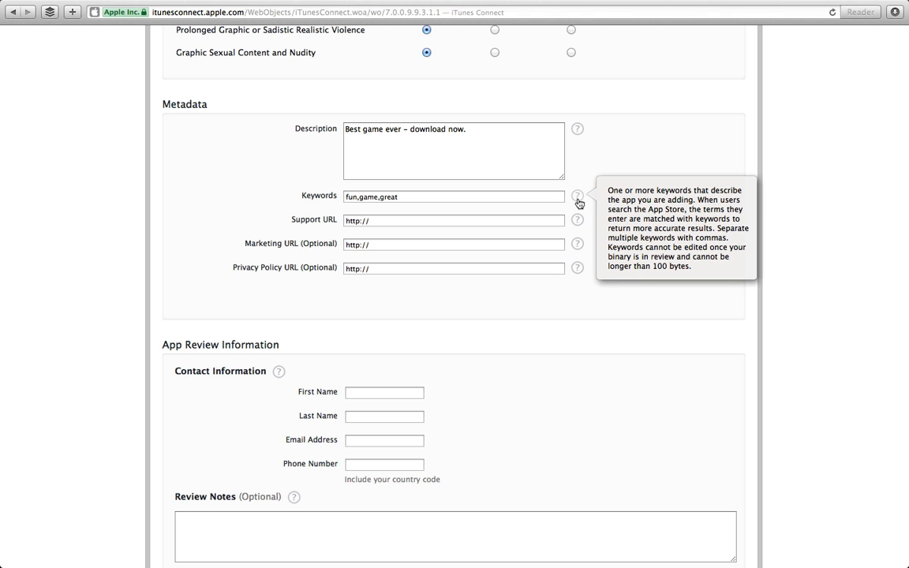
left_click(436, 196)
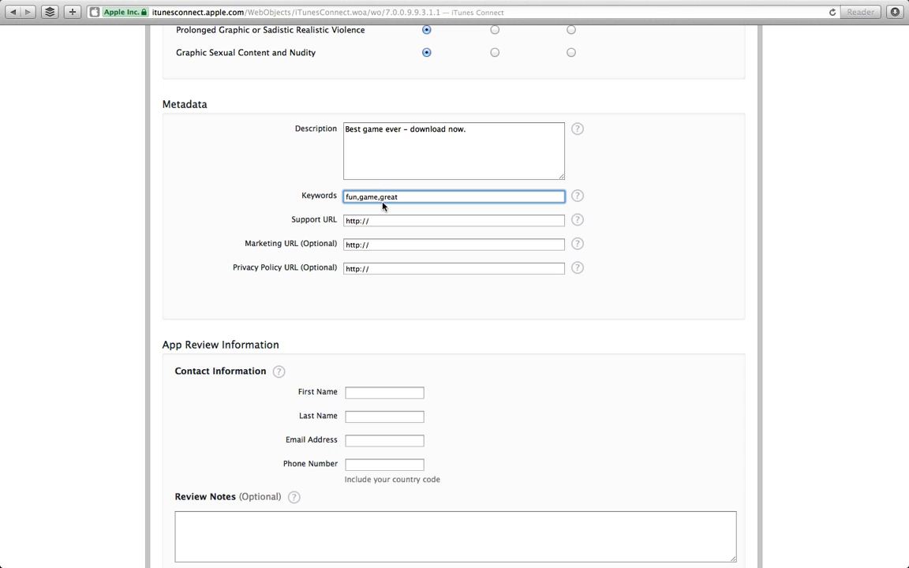
left_click(380, 220)
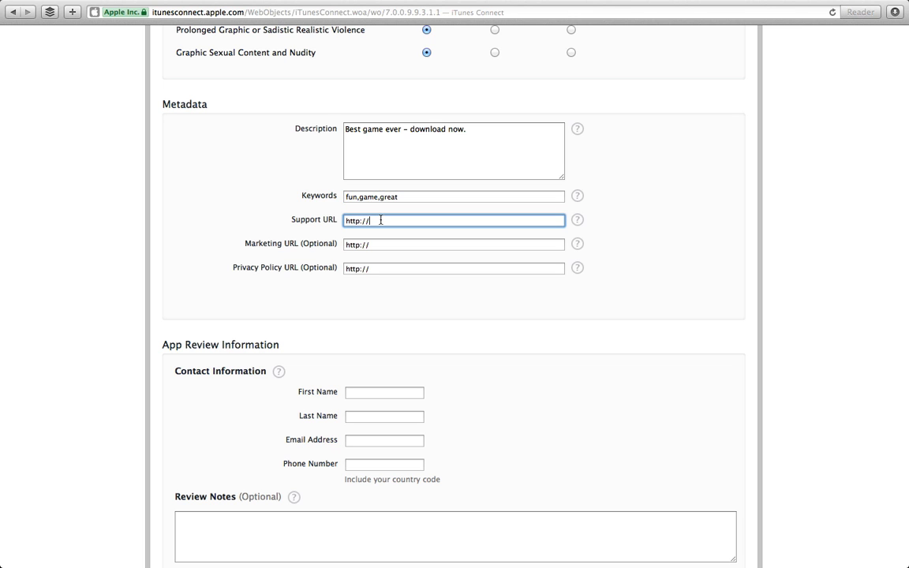
type("www.dd")
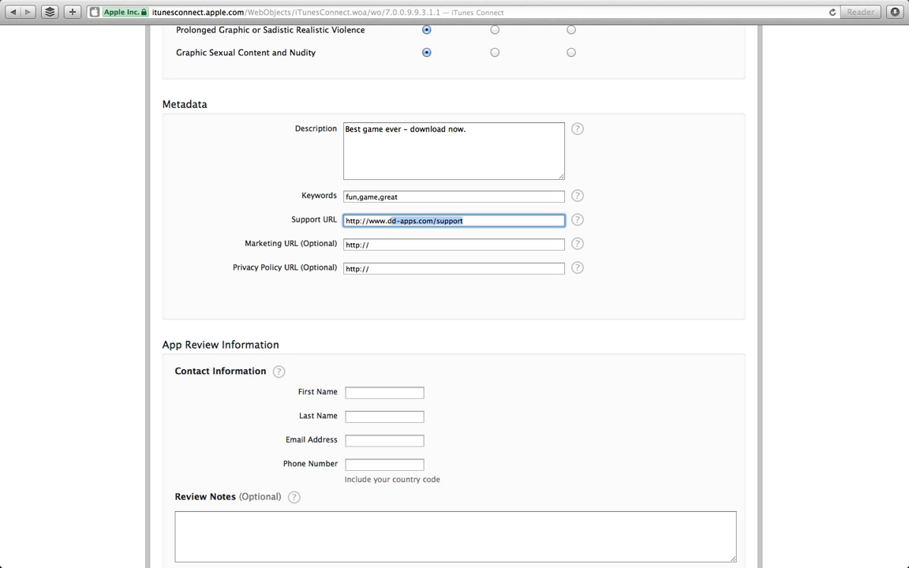
key("BackSpace")
type("-app")
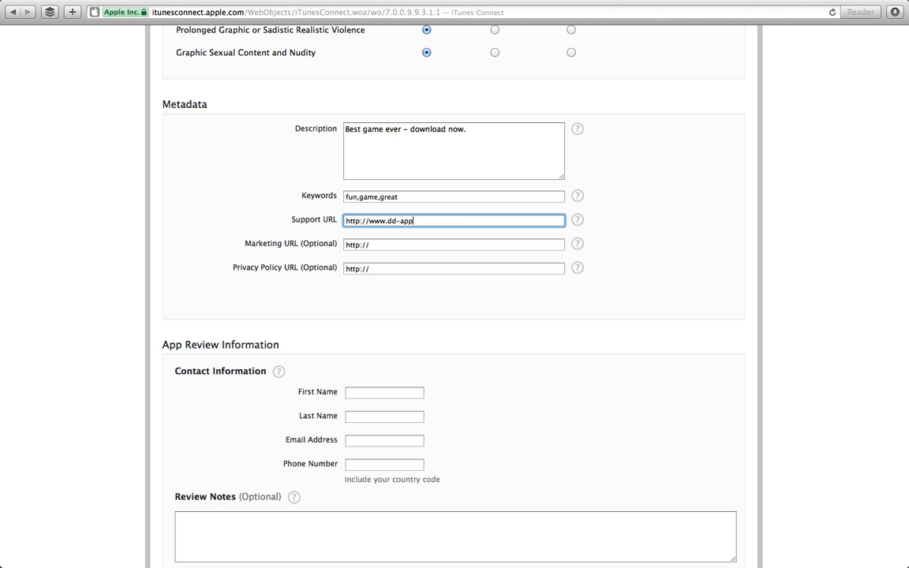
left_click(438, 243)
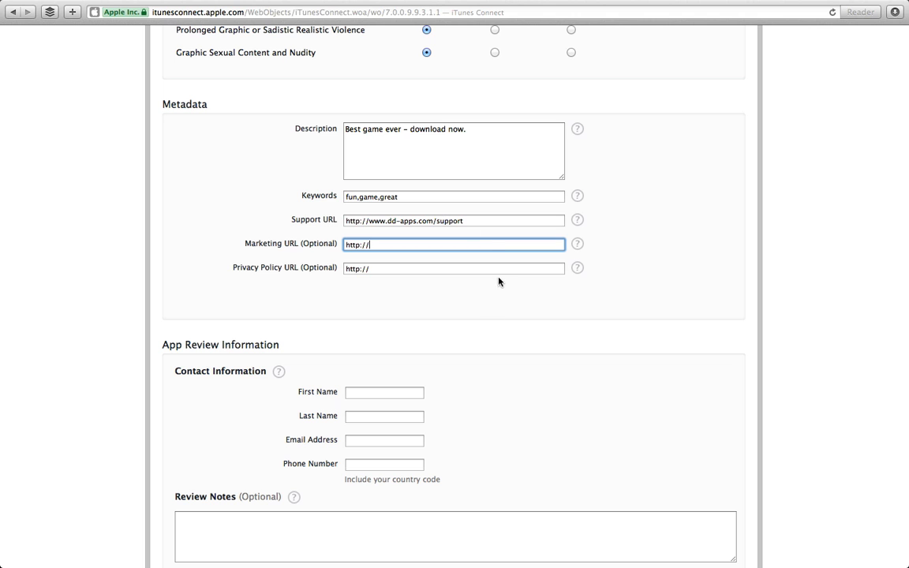
scroll(487, 349, "down", 3)
left_click(386, 286)
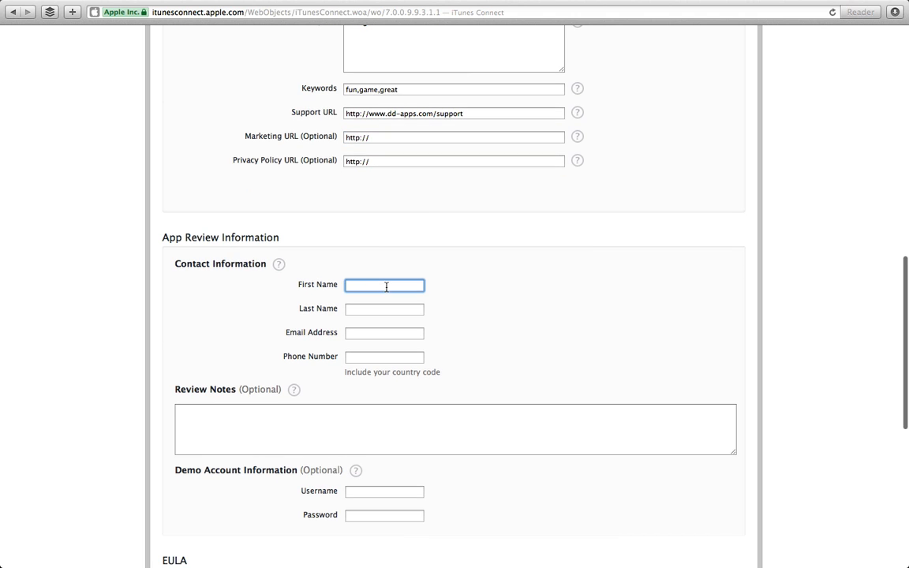
Enter the App Review contact's first and last name.
type("D")
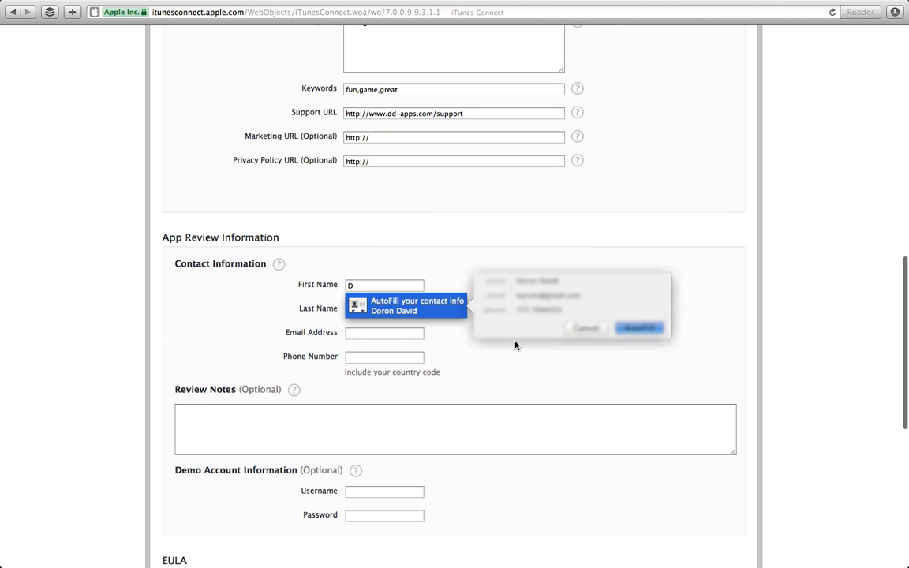
left_click(582, 329)
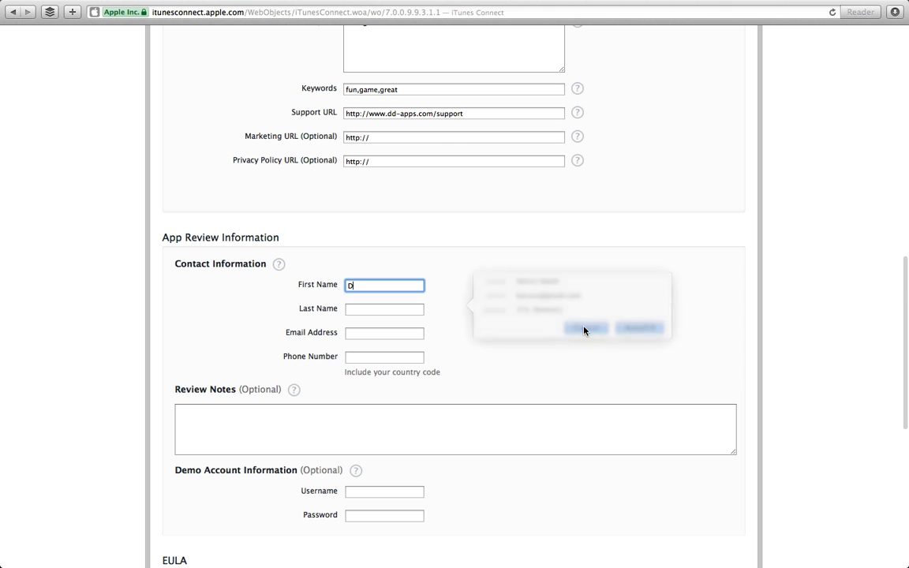
left_click(393, 310)
type("D")
left_click(313, 337)
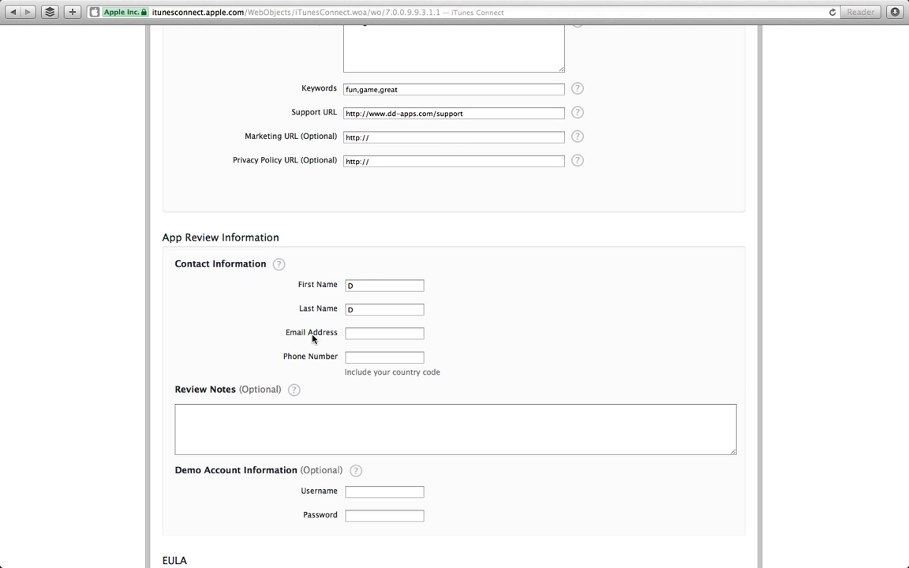
Fill in the contact's e-mail address and phone number.
left_click(347, 332)
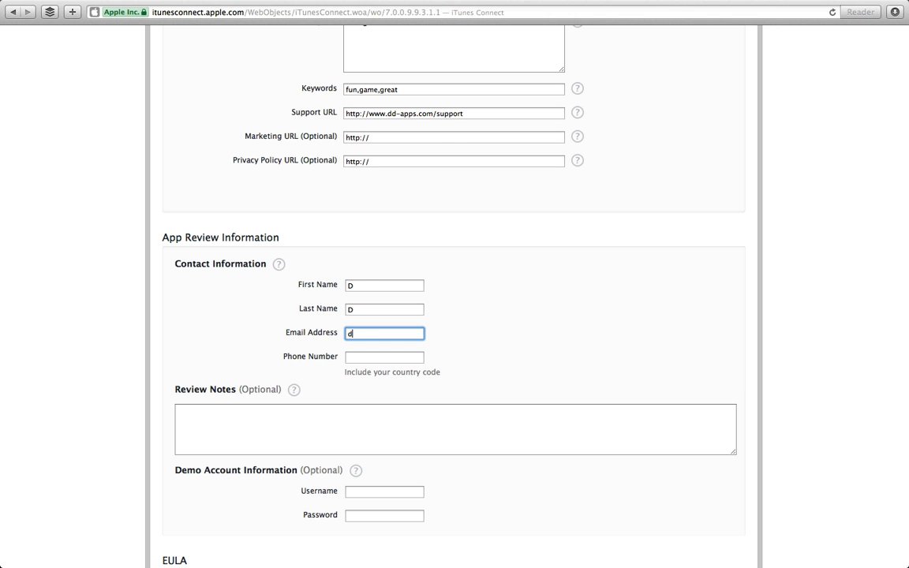
key("Tab")
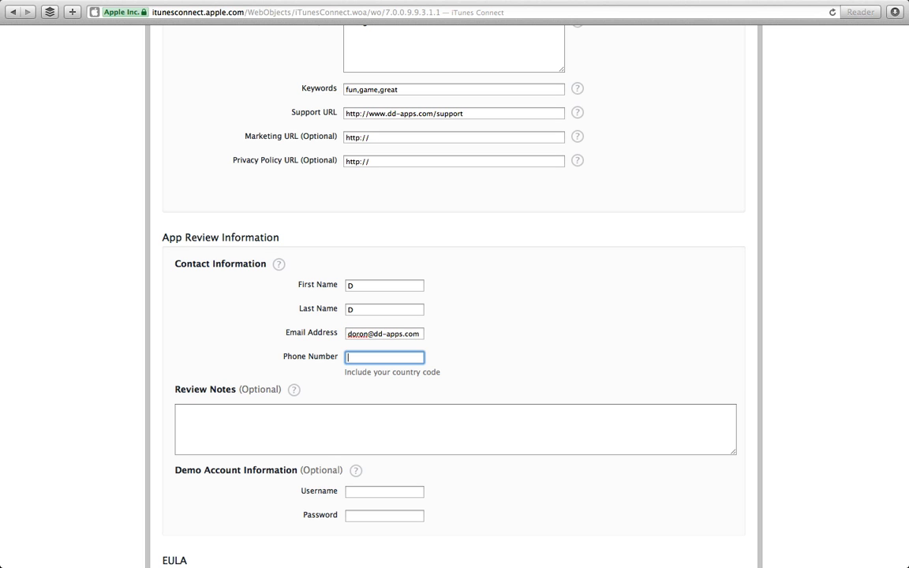
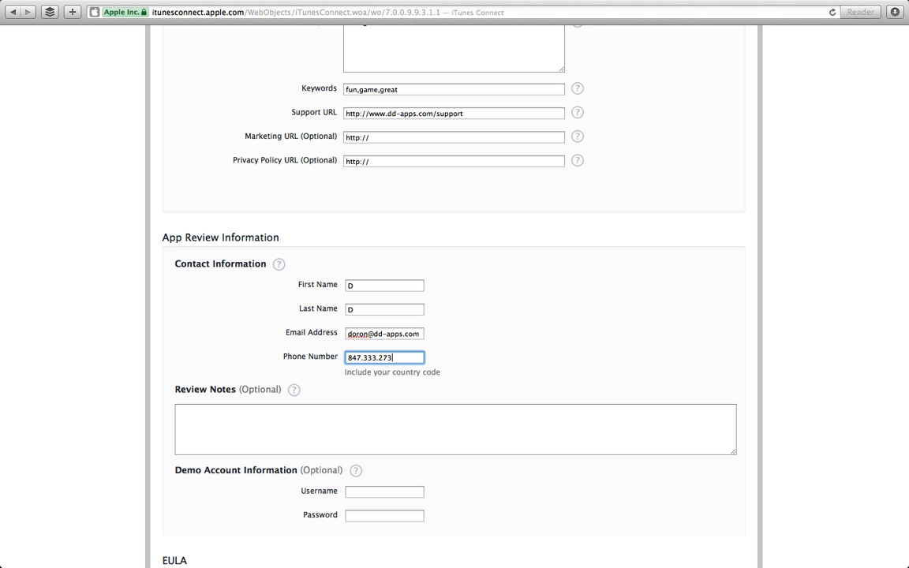
left_click(314, 423)
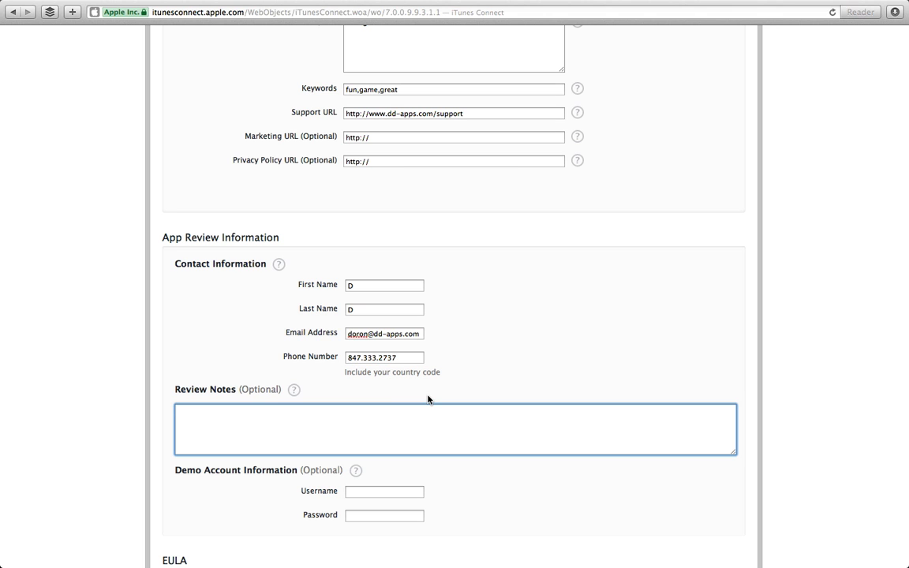
scroll(428, 399, "down", 3)
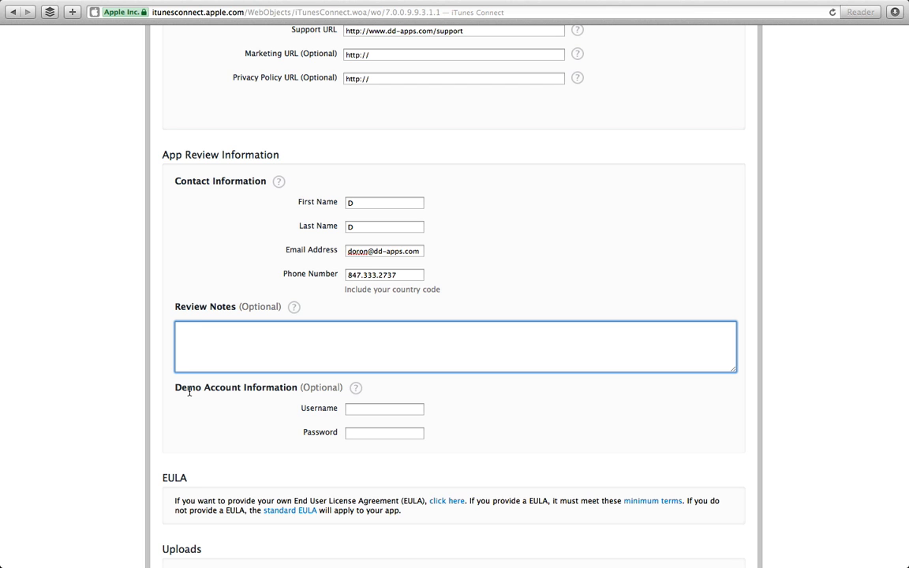
scroll(230, 406, "down", 3)
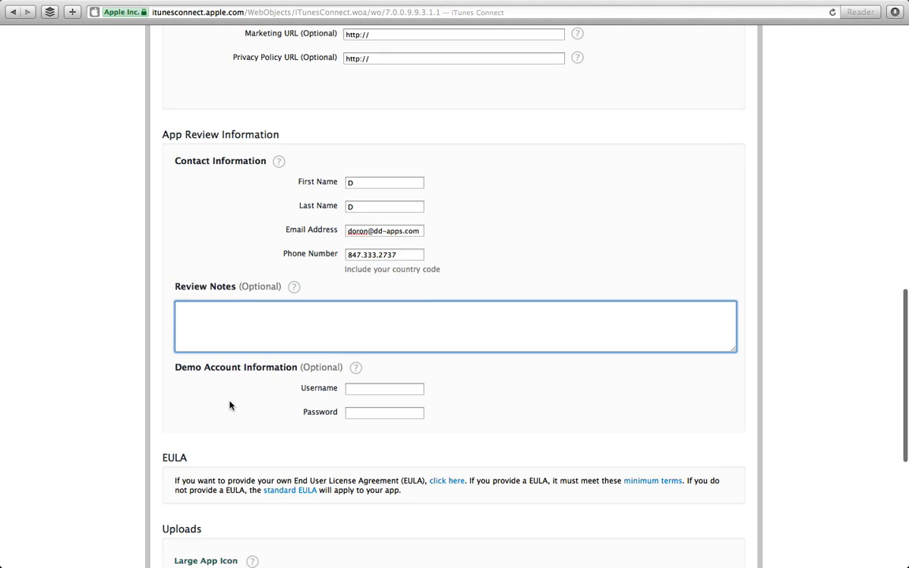
left_click(375, 339)
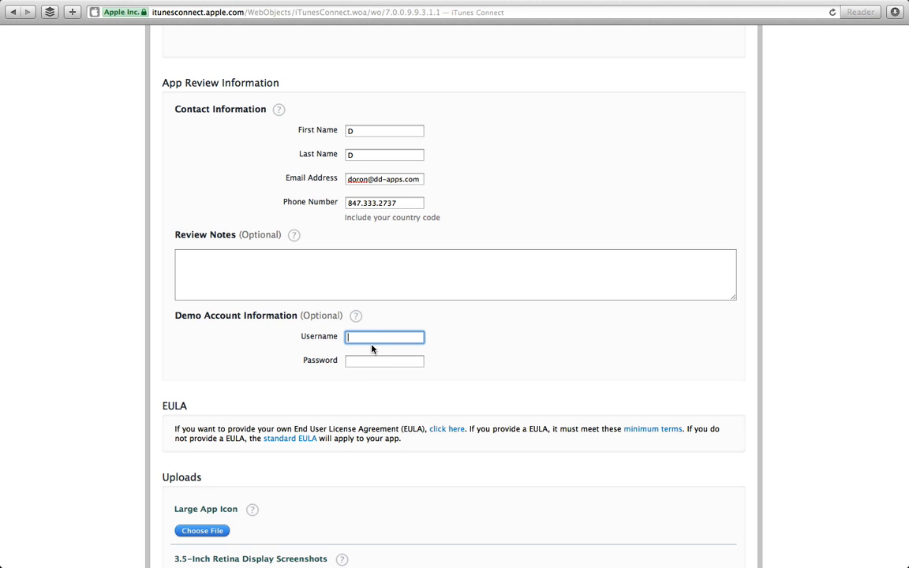
scroll(217, 356, "down", 8)
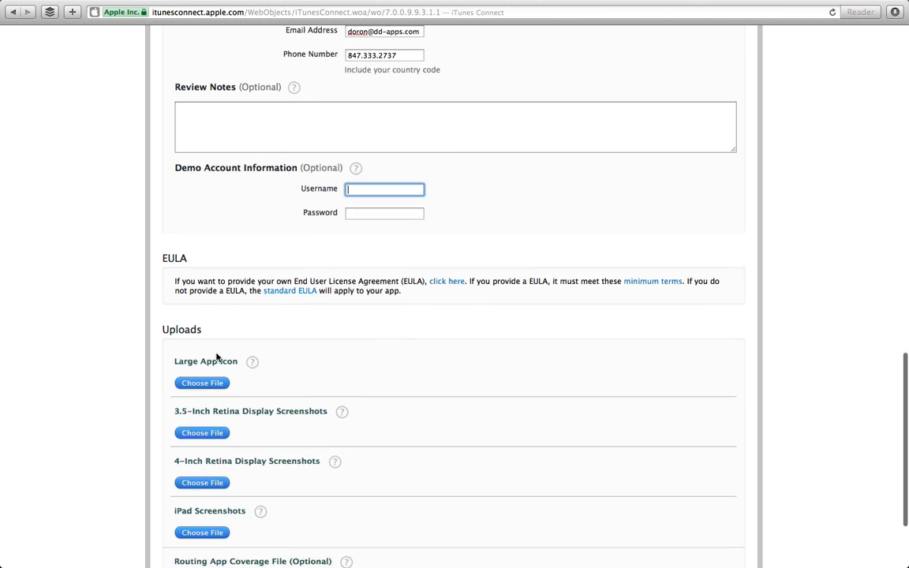
scroll(217, 357, "down", 2)
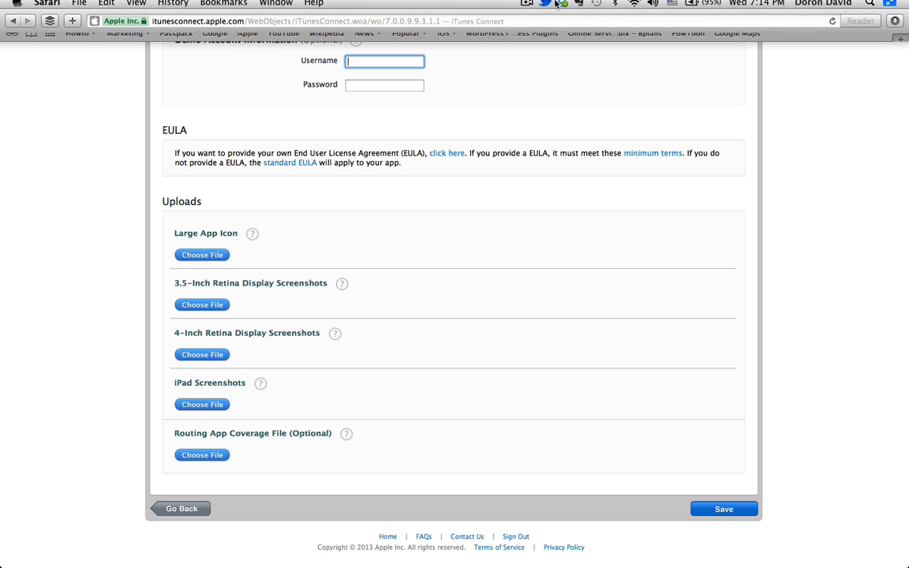
left_click(526, 7)
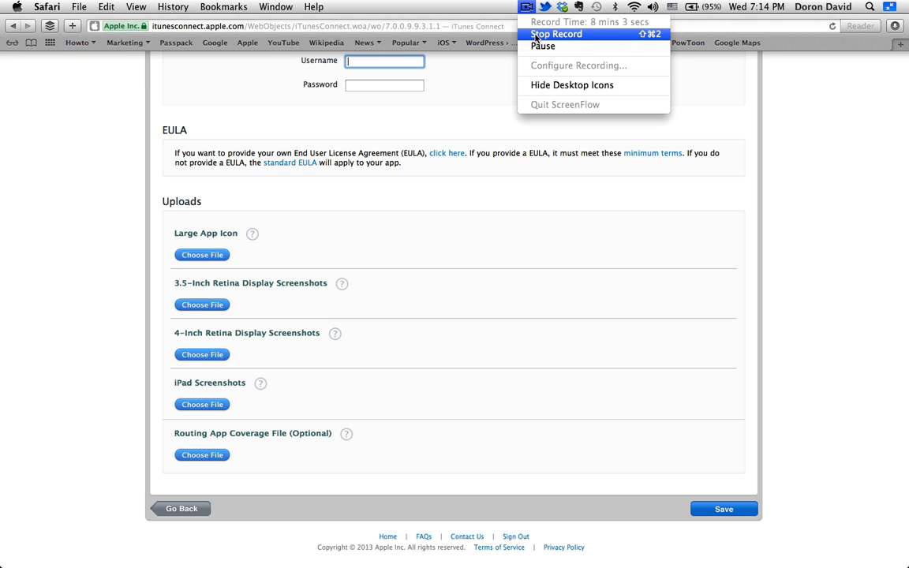
Check the uploaded icon and screenshots, then save the app's metadata and images.
left_click(535, 35)
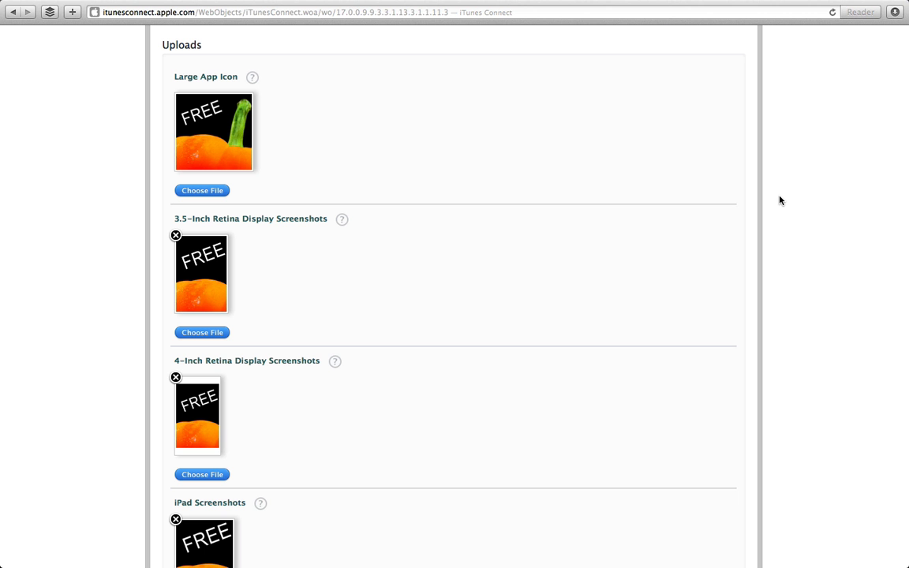
scroll(407, 148, "up", 2)
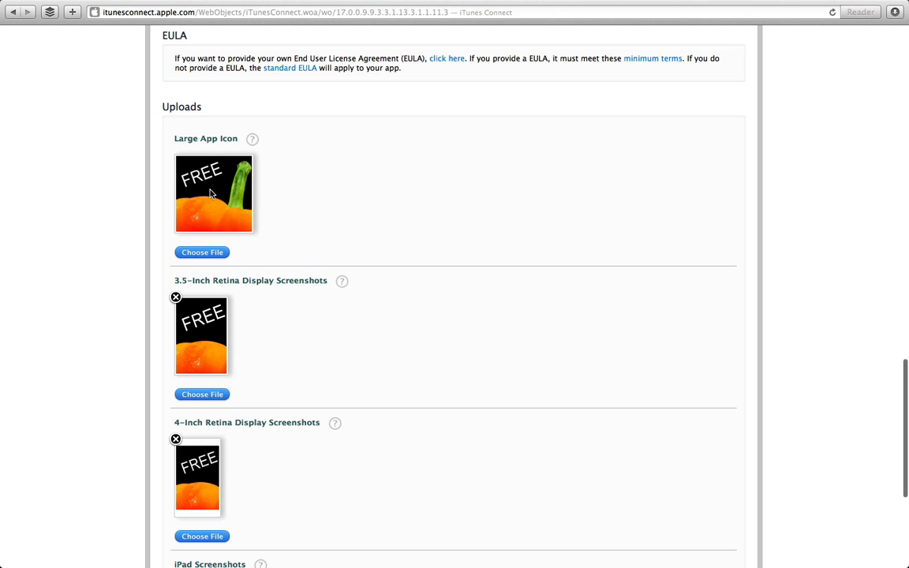
scroll(211, 193, "down", 5)
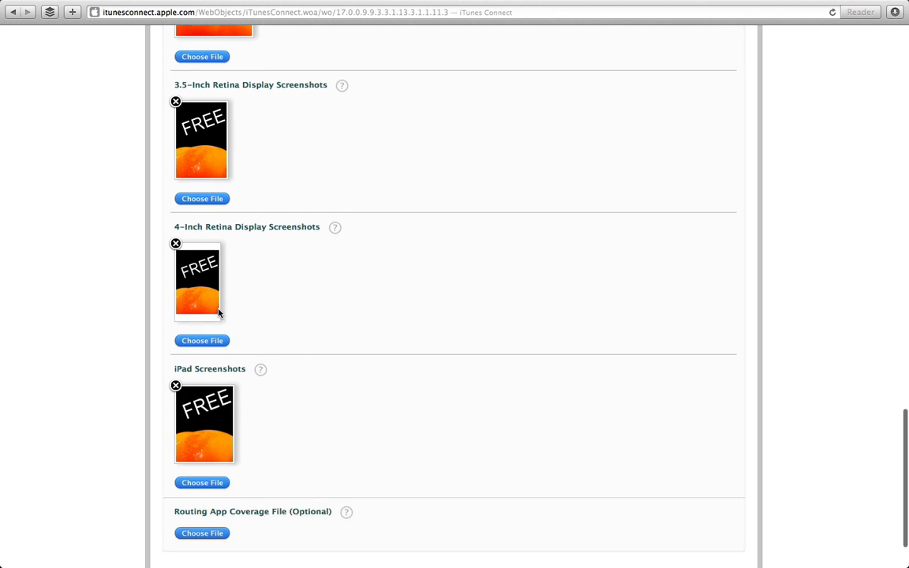
scroll(218, 313, "up", 5)
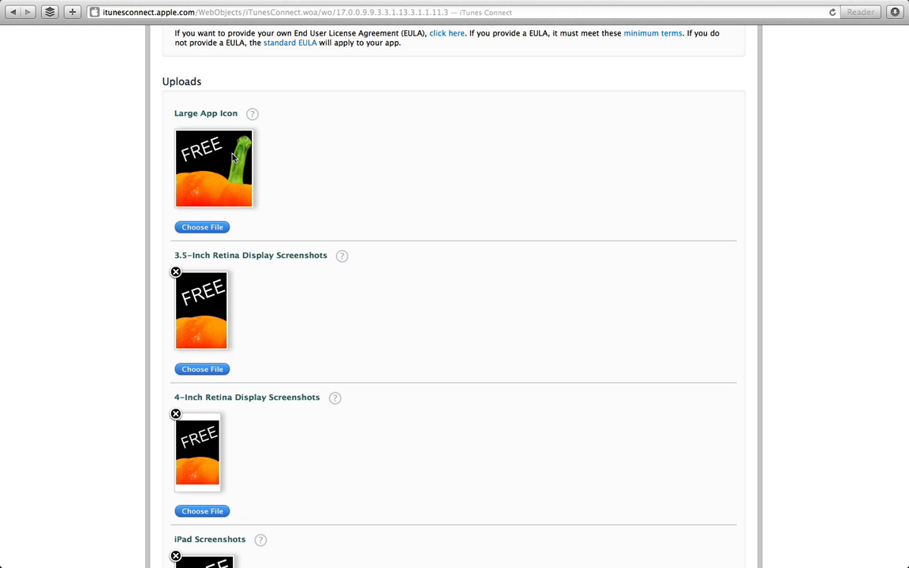
scroll(233, 258, "down", 2)
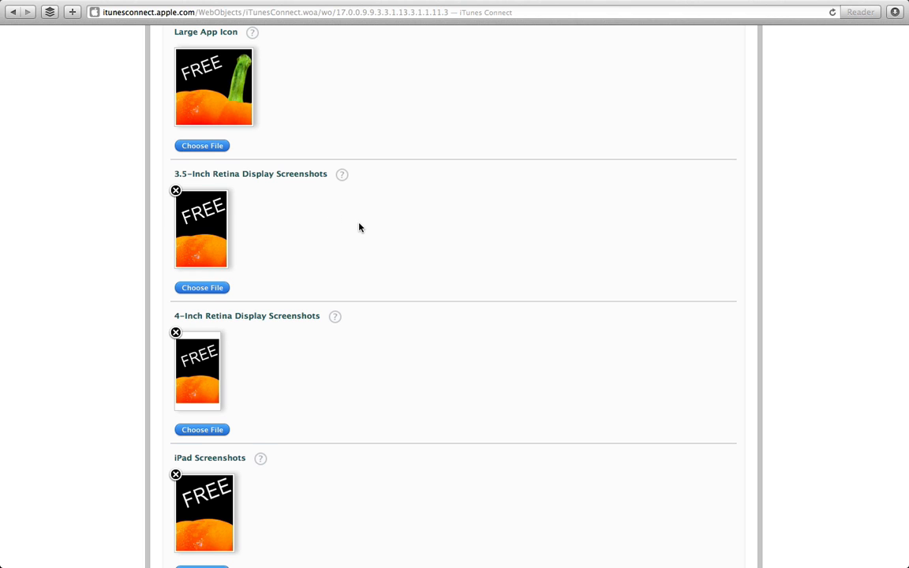
scroll(359, 228, "down", 2)
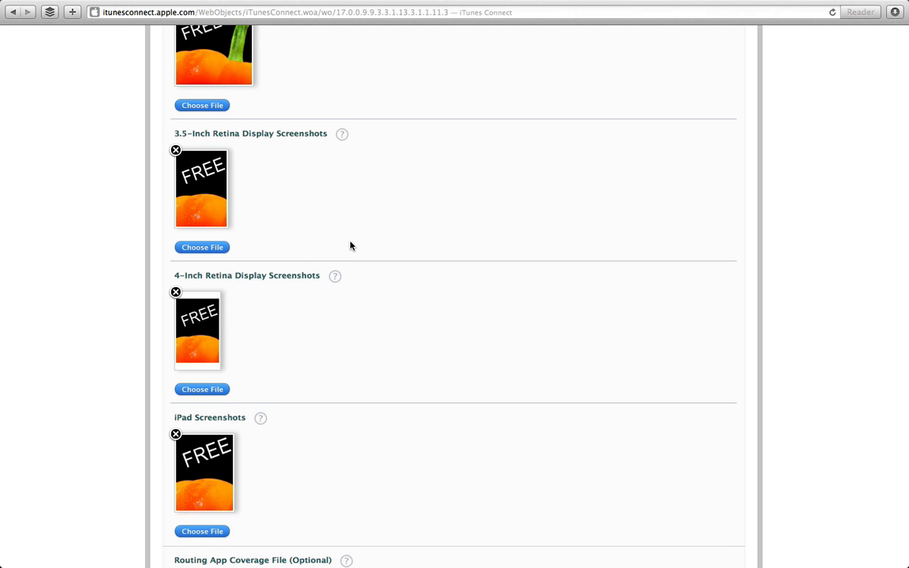
scroll(348, 246, "down", 2)
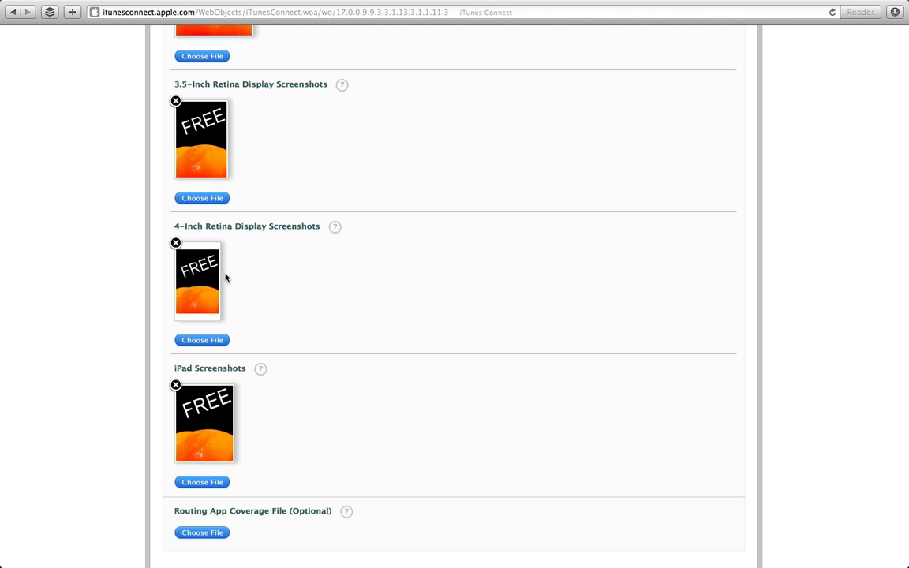
scroll(201, 291, "down", 3)
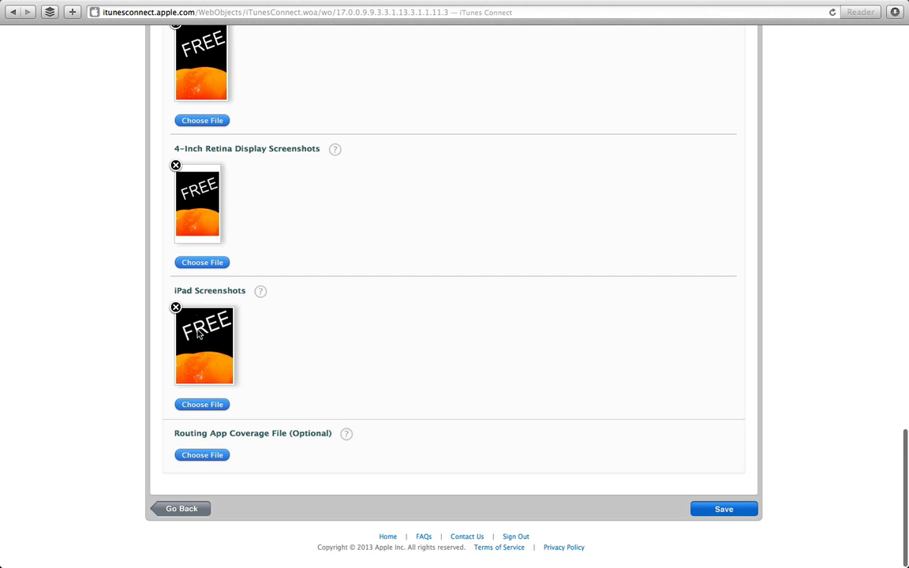
scroll(268, 273, "up", 5)
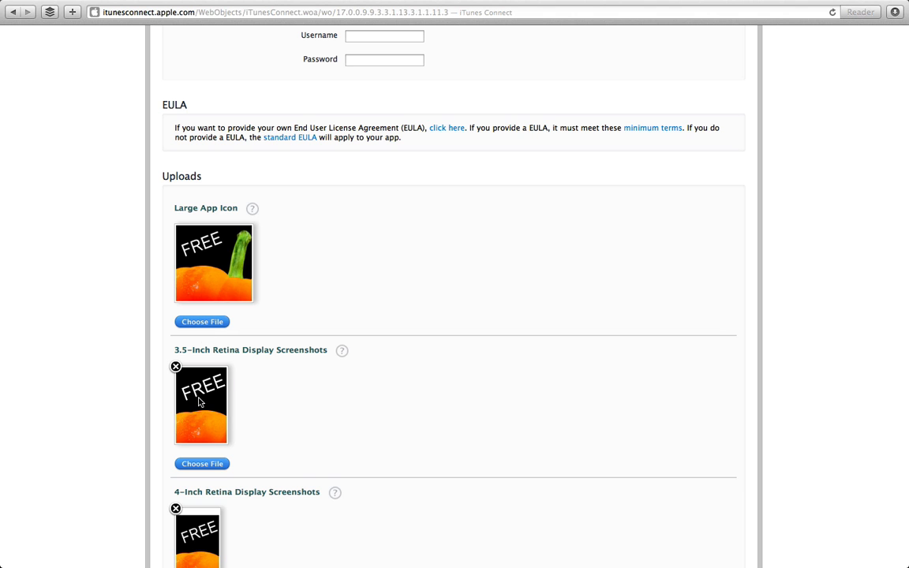
scroll(181, 364, "down", 5)
scroll(200, 408, "down", 3)
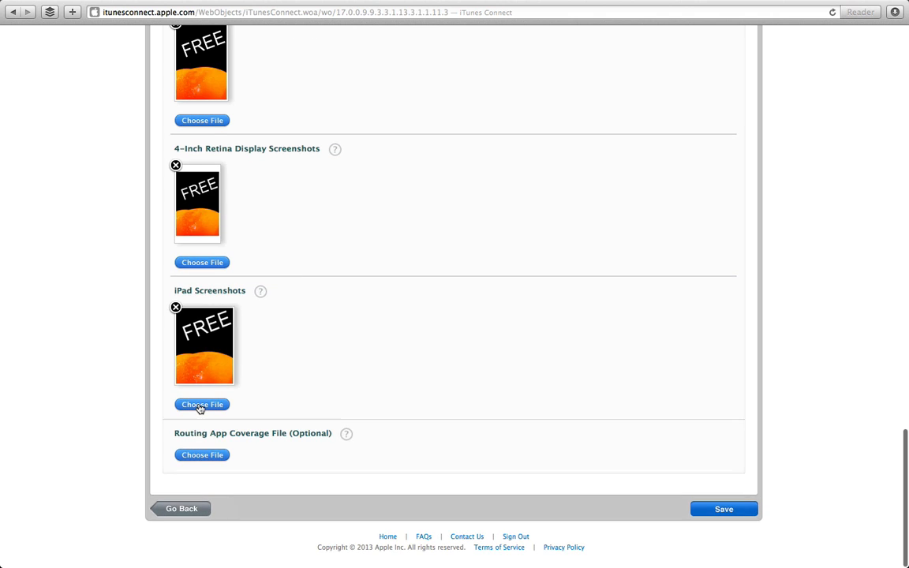
scroll(232, 258, "up", 4)
scroll(232, 258, "up", 2)
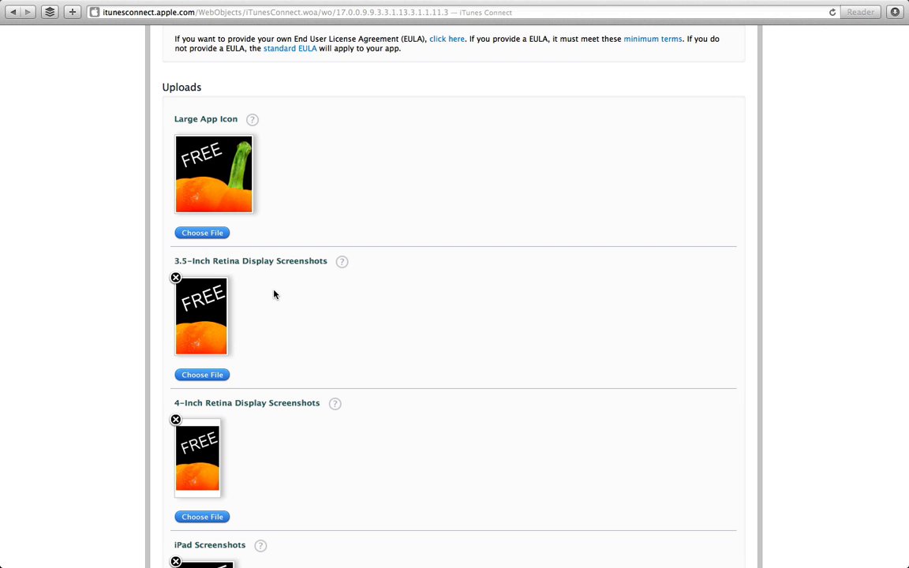
scroll(274, 294, "down", 5)
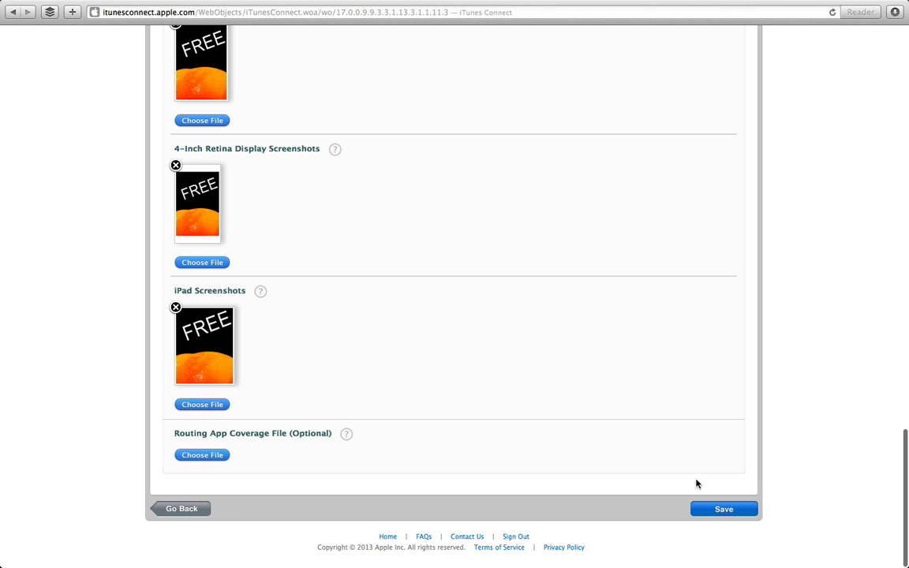
left_click(710, 509)
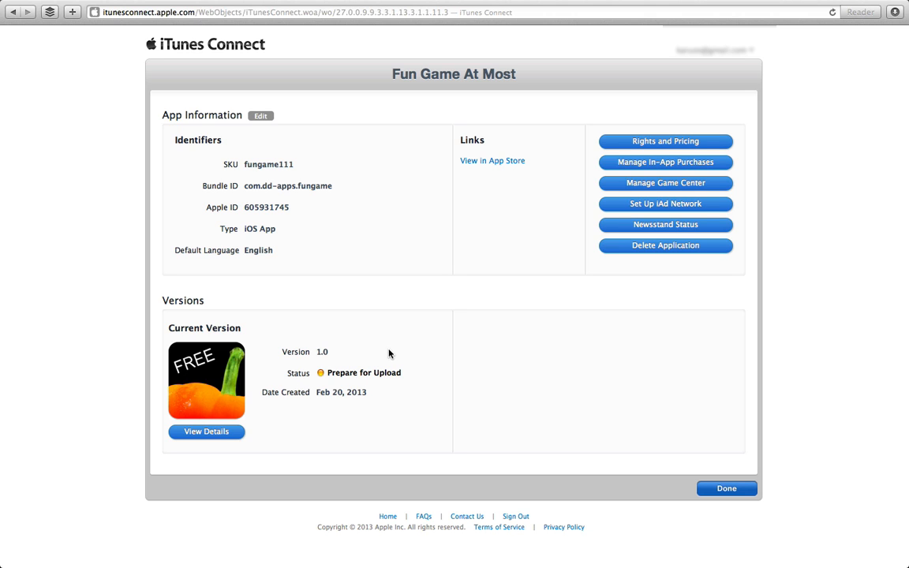
Open the Fun Game At Most 1.0 version details and look over its information.
left_click(206, 434)
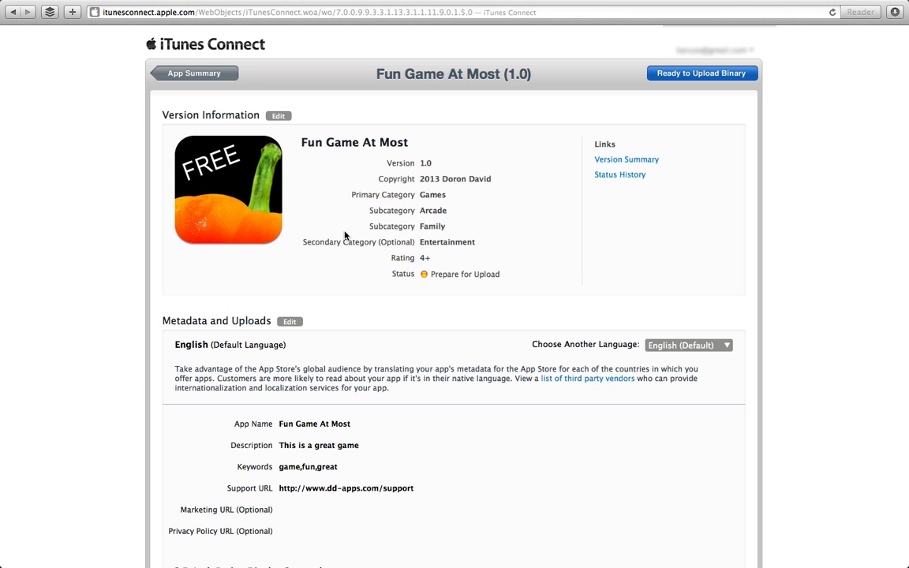
scroll(344, 234, "down", 15)
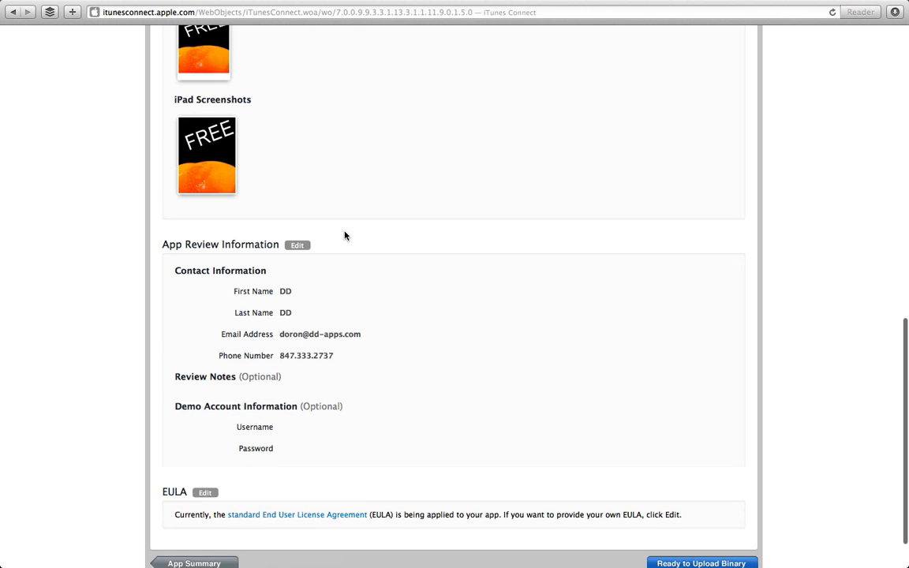
scroll(343, 234, "down", 3)
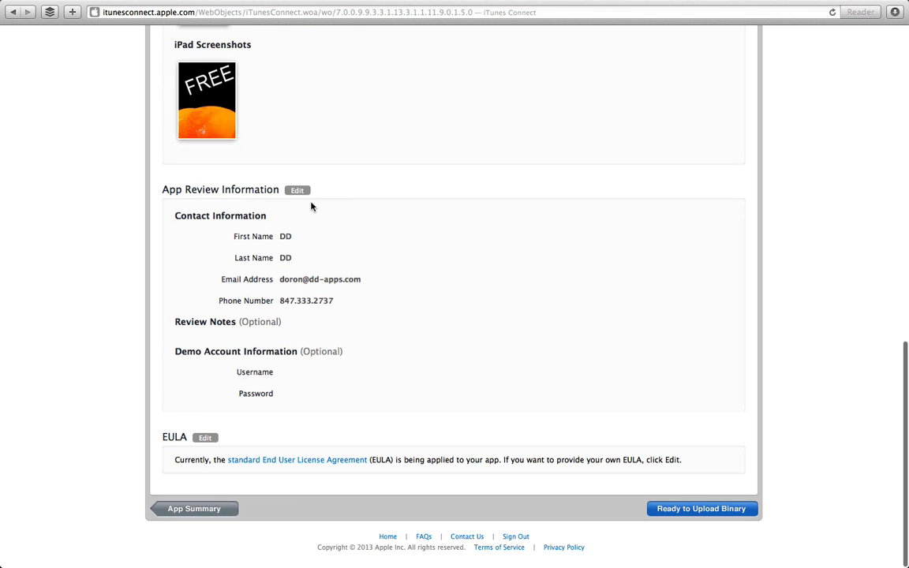
scroll(292, 296, "up", 18)
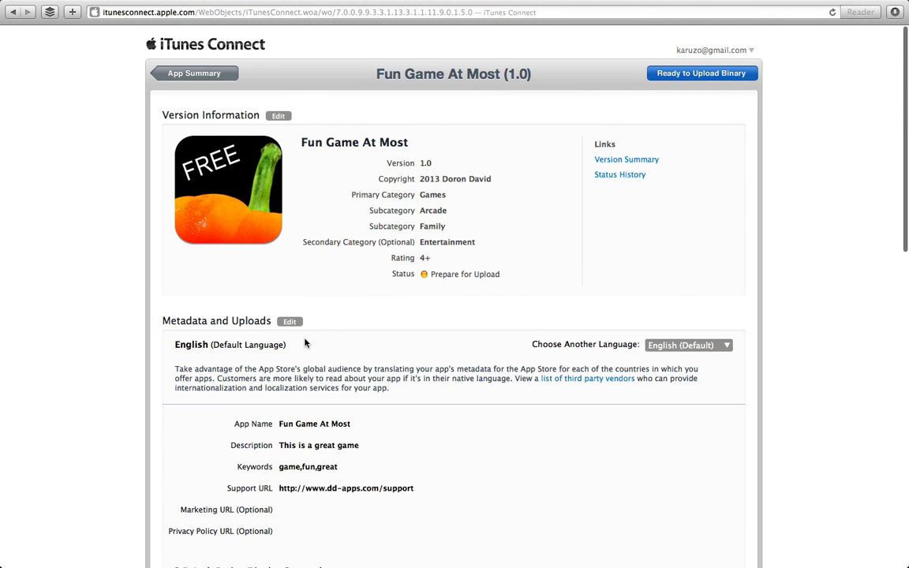
scroll(308, 343, "down", 2)
scroll(310, 342, "up", 2)
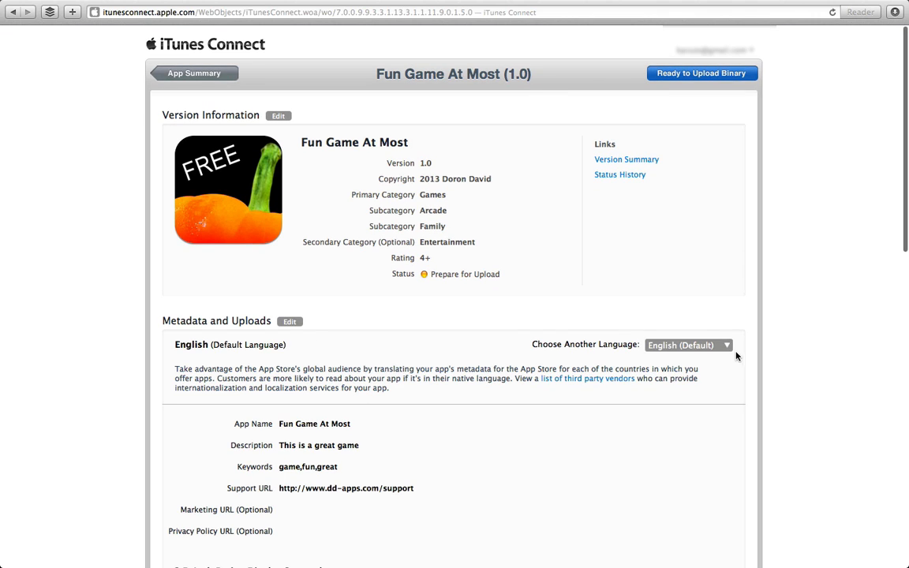
Start adding a Danish localization from Choose Another Language and review the Add Danish sheet.
left_click(724, 346)
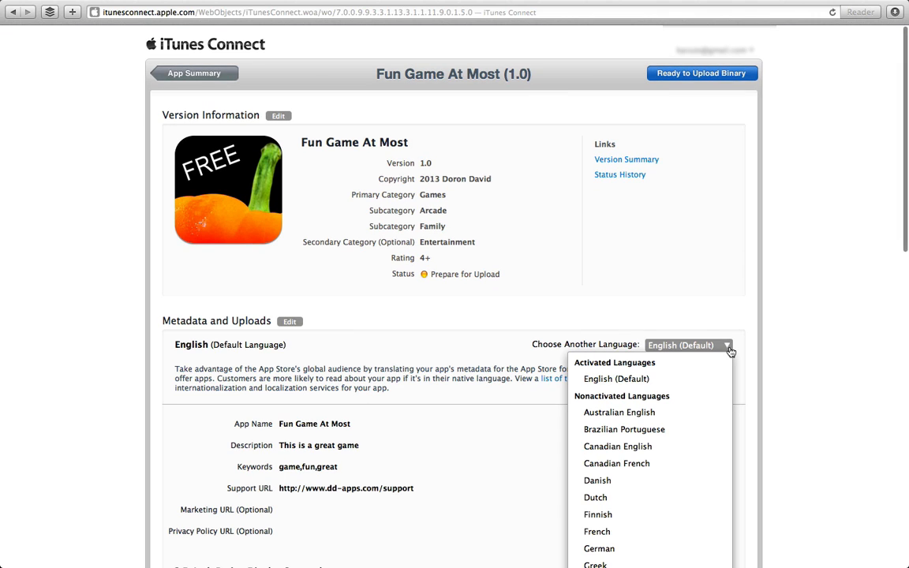
left_click(720, 481)
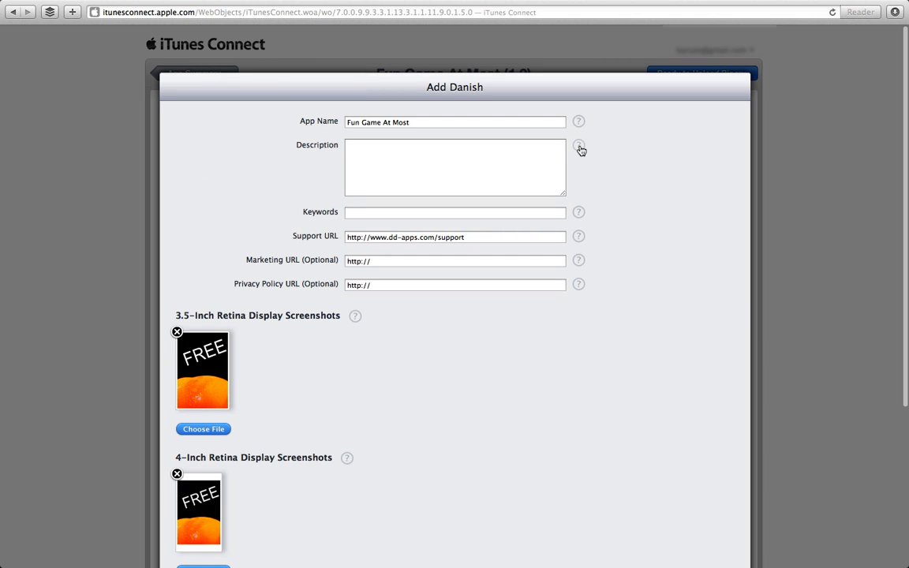
scroll(525, 356, "down", 5)
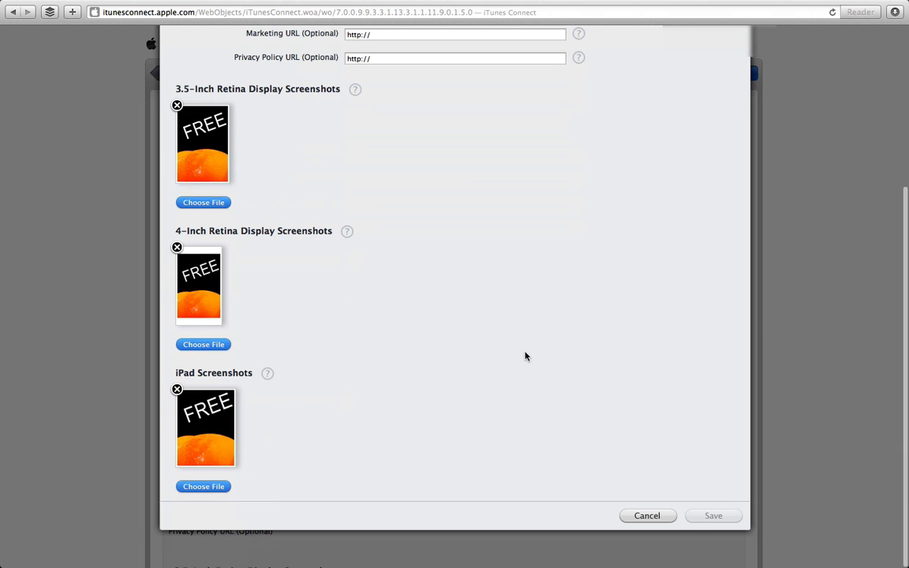
scroll(526, 357, "up", 5)
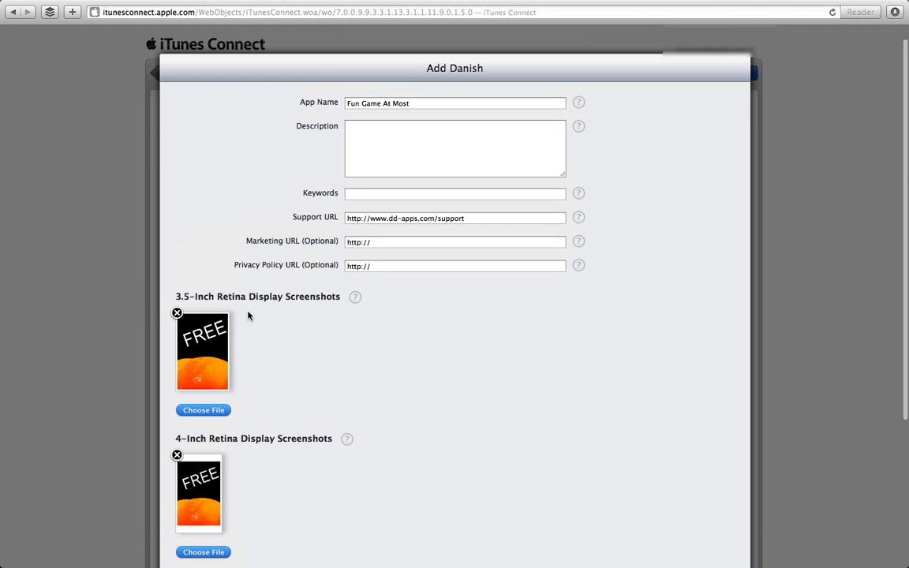
scroll(248, 315, "down", 5)
scroll(248, 315, "up", 6)
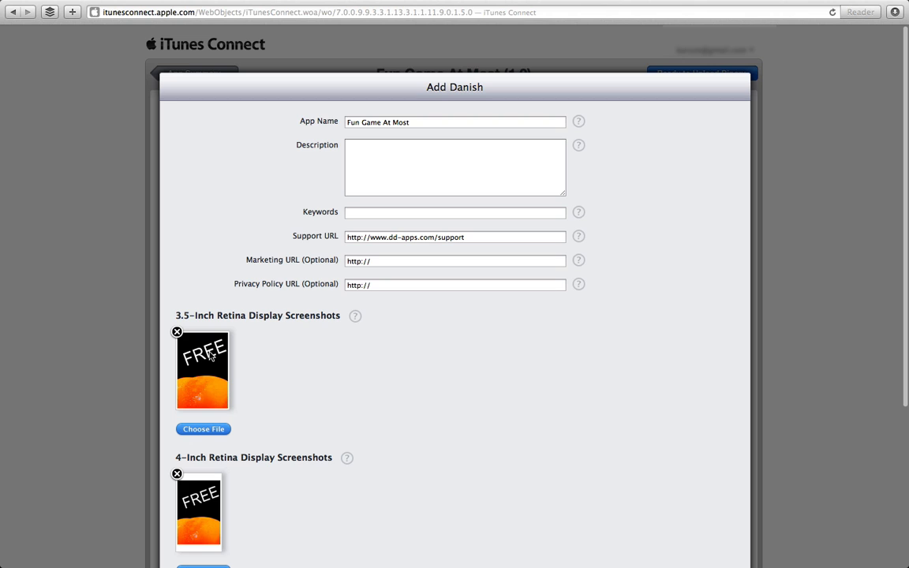
Cancel the Danish localization and go from the app summary to Rights and Pricing.
left_click(408, 122)
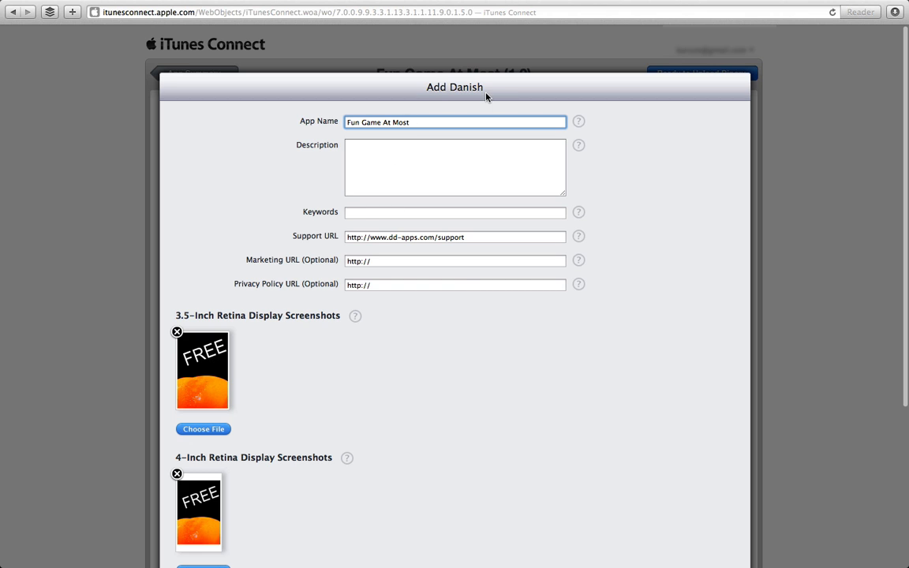
left_click(407, 154)
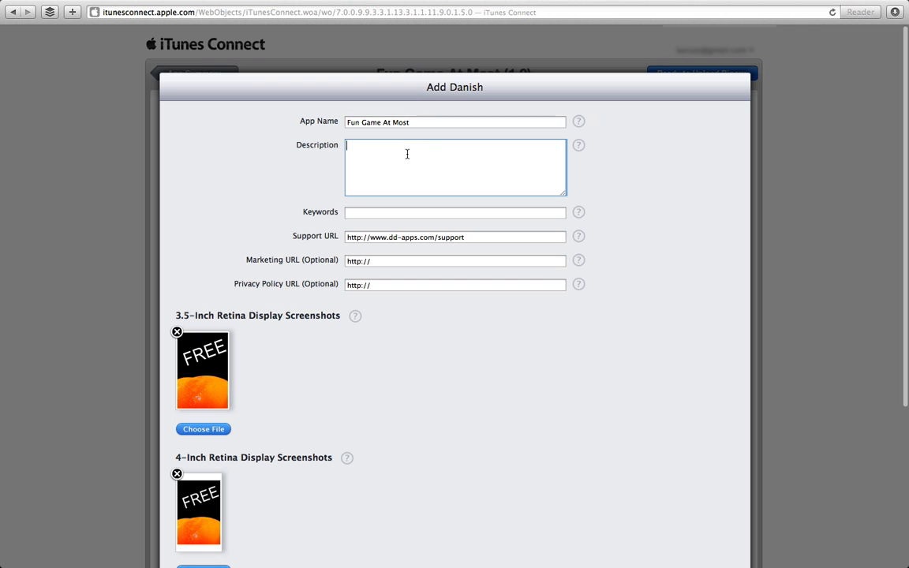
scroll(609, 407, "down", 5)
left_click(644, 517)
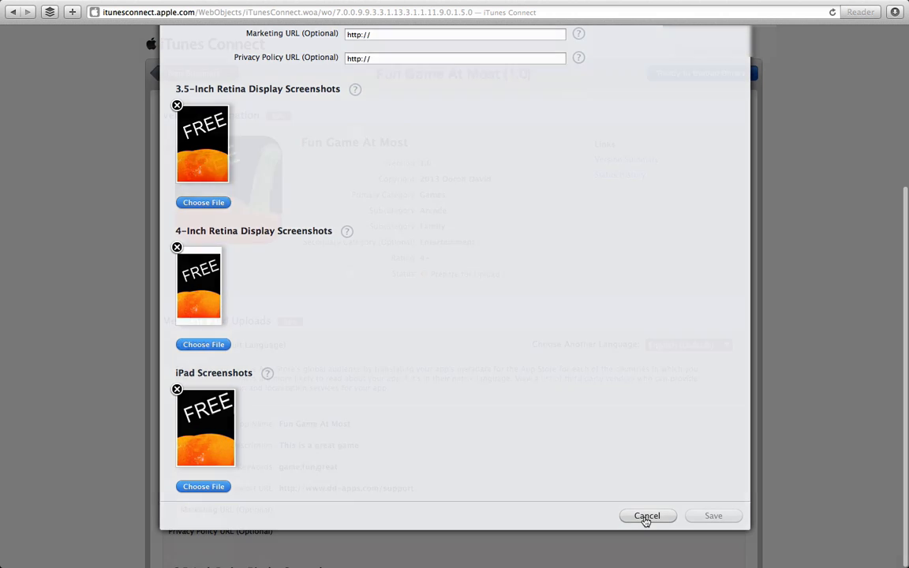
left_click(204, 79)
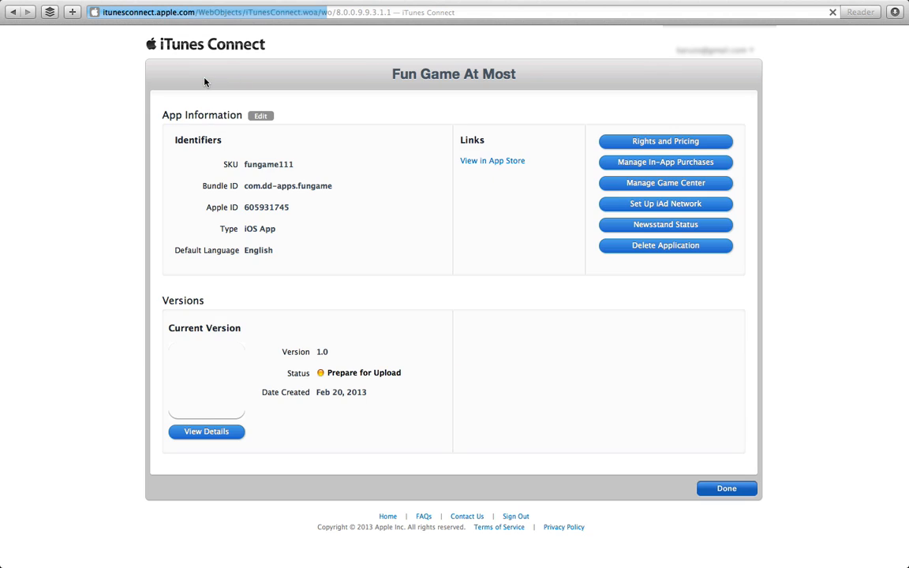
left_click(636, 142)
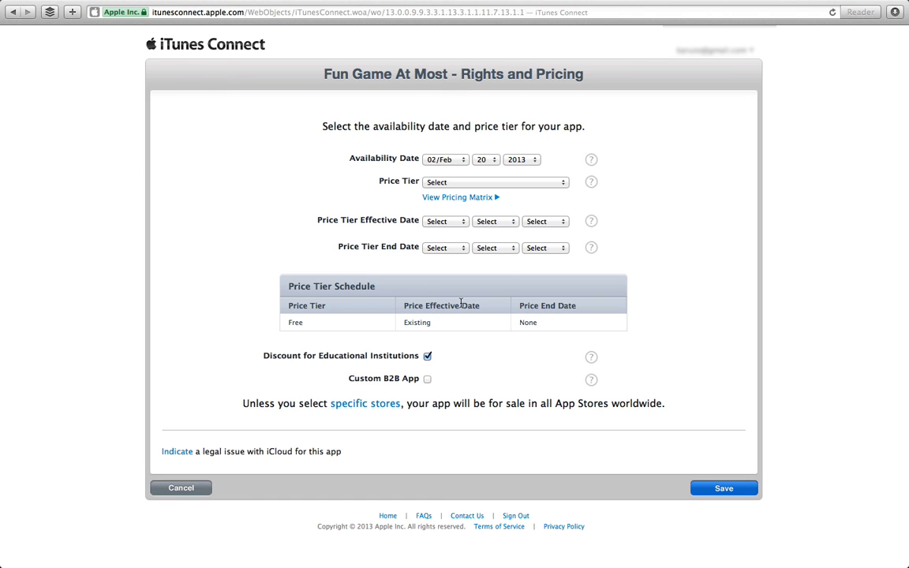
Set the app's price tier to Tier 3.
left_click(494, 183)
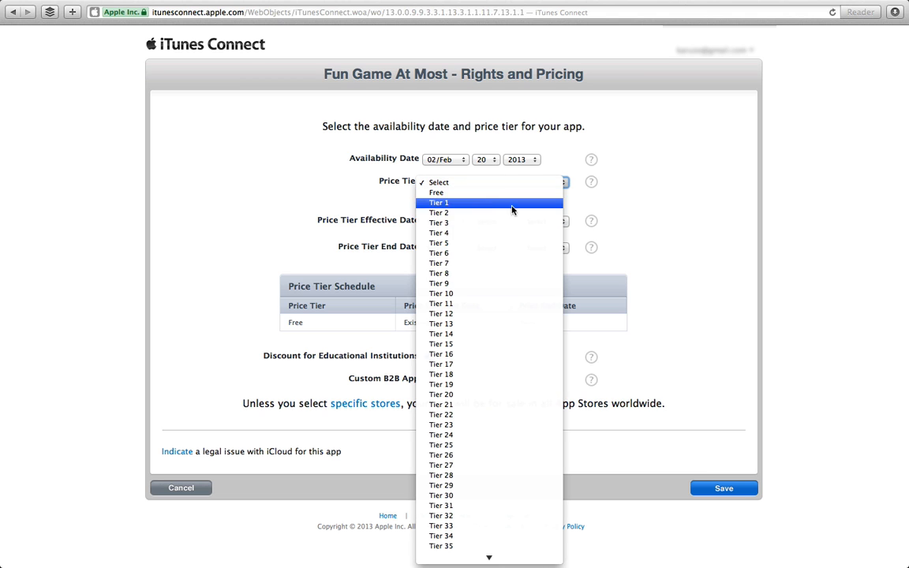
left_click(730, 213)
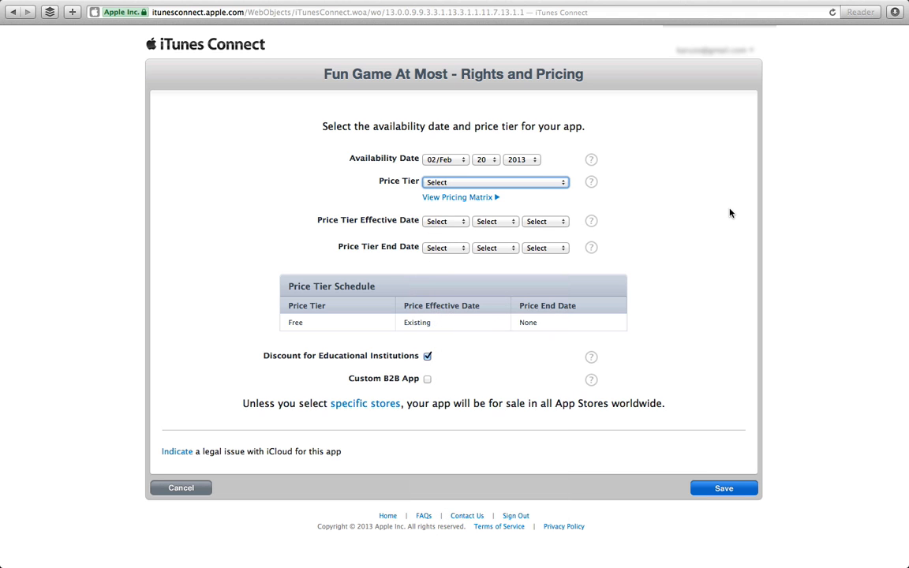
left_click(518, 184)
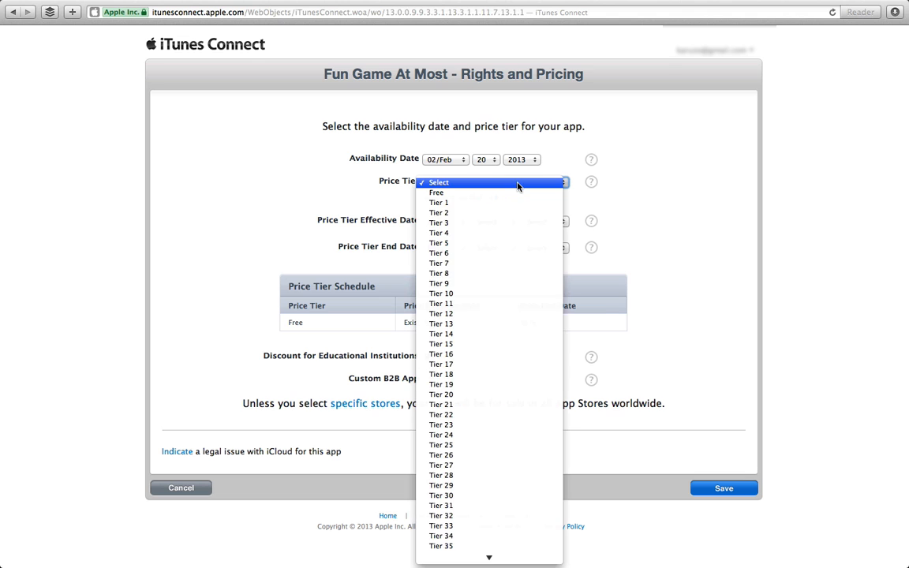
left_click(519, 185)
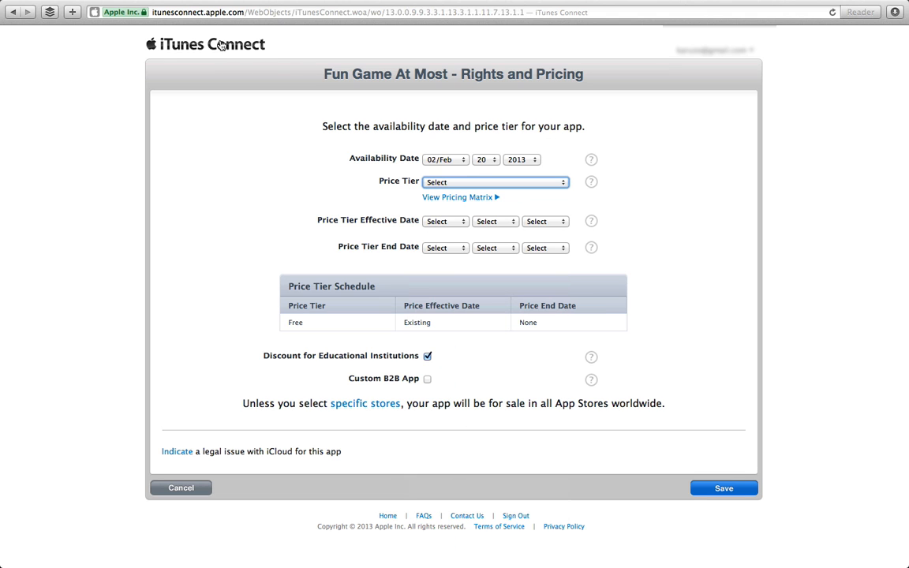
left_click(475, 183)
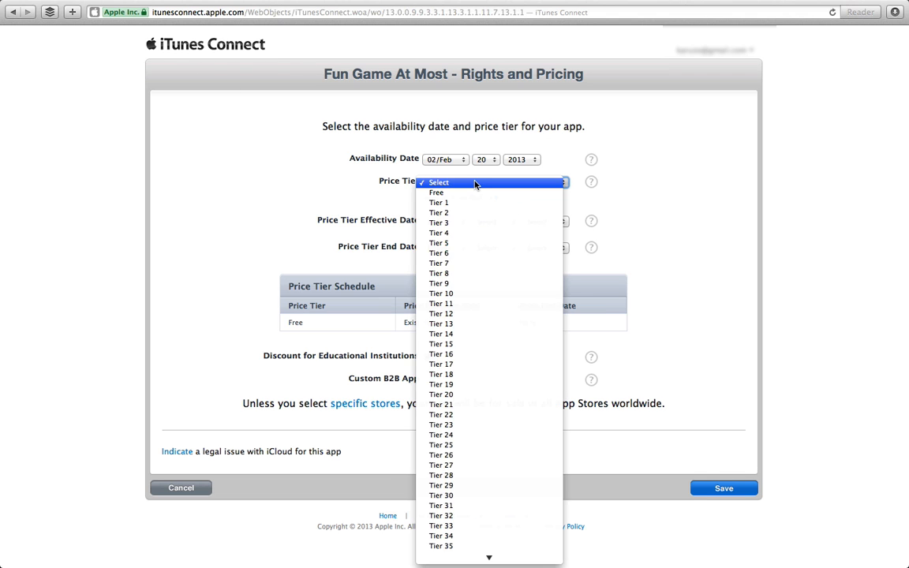
left_click(460, 225)
scroll(527, 370, "down", 10)
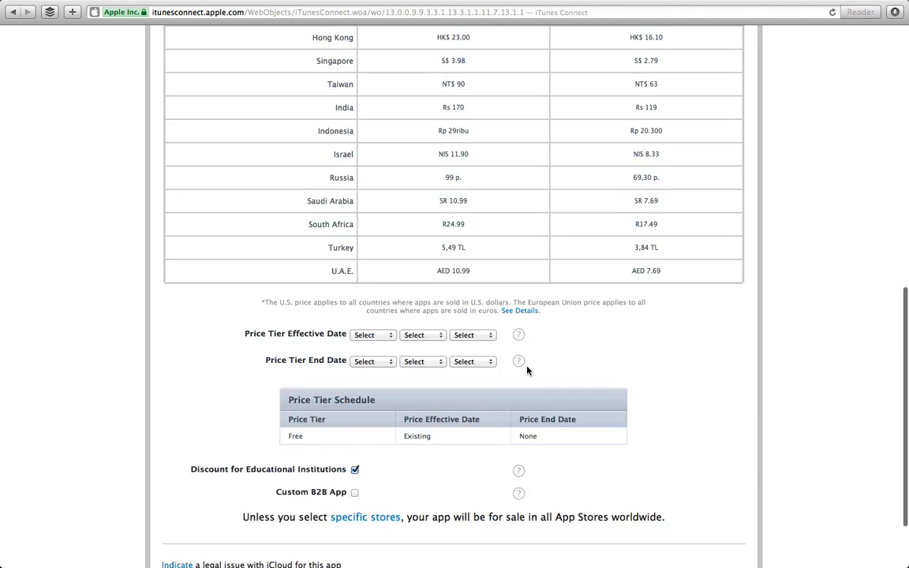
scroll(526, 370, "down", 3)
Set the pricing effective date to April 1, 2013.
left_click(379, 242)
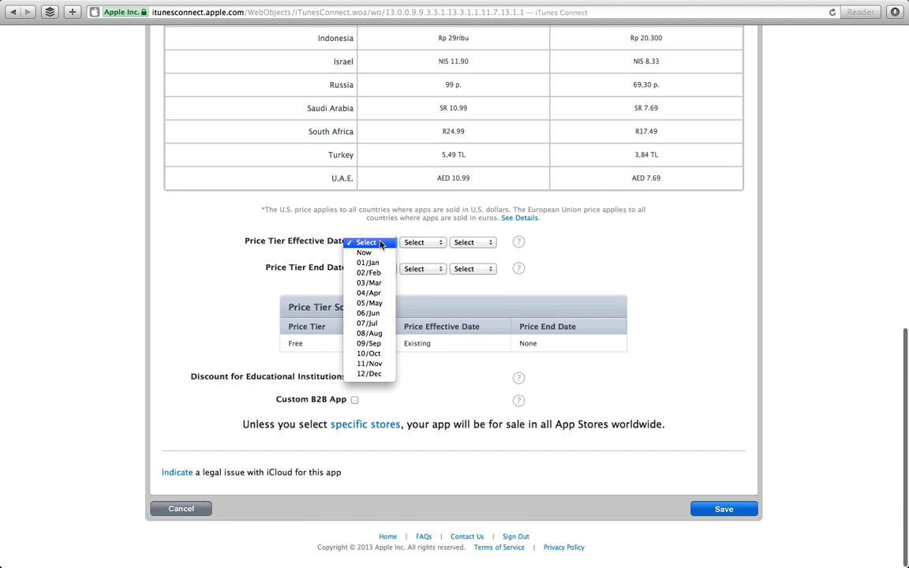
left_click(370, 283)
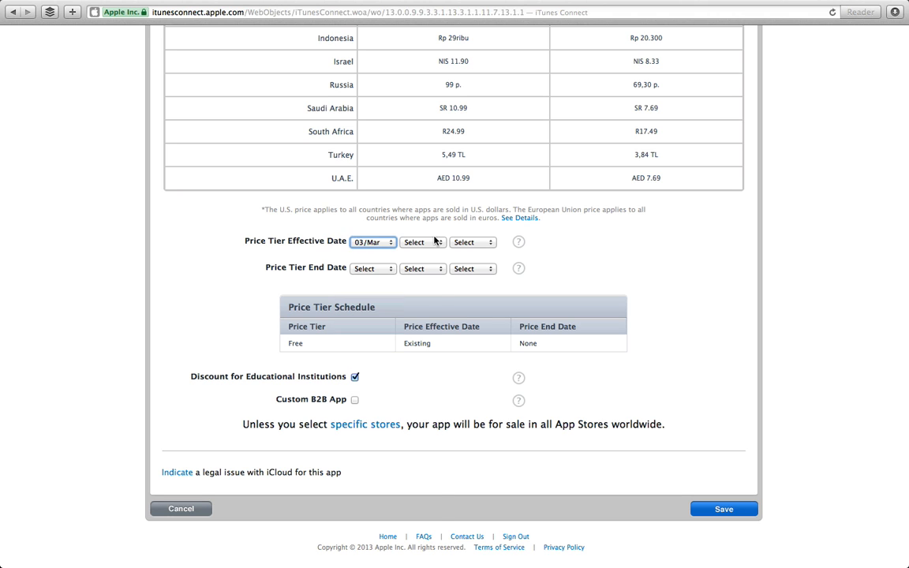
left_click(418, 242)
left_click(377, 244)
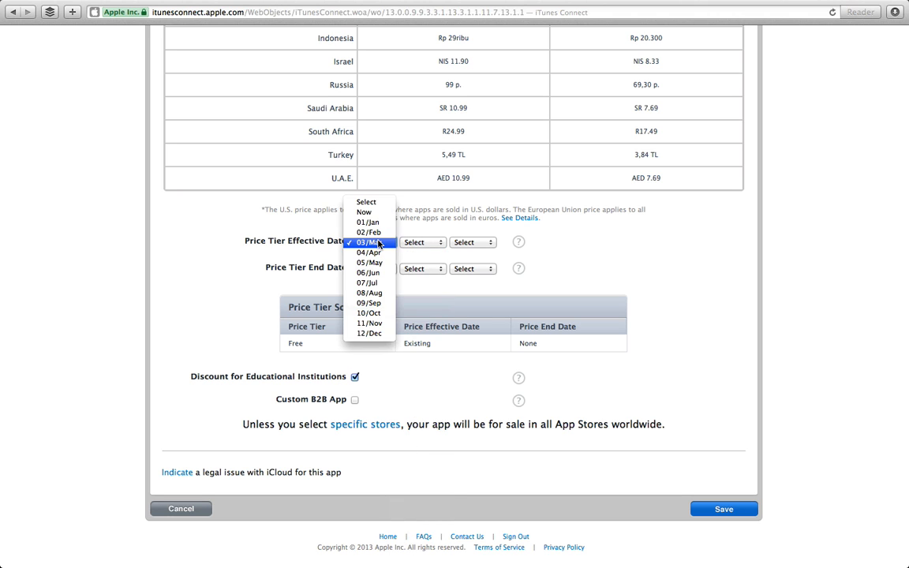
left_click(369, 253)
left_click(415, 243)
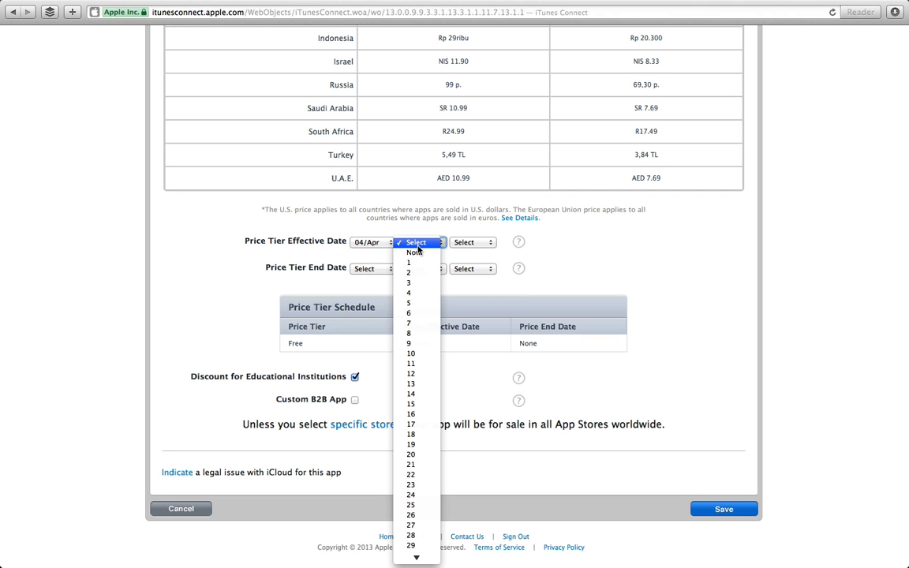
left_click(415, 266)
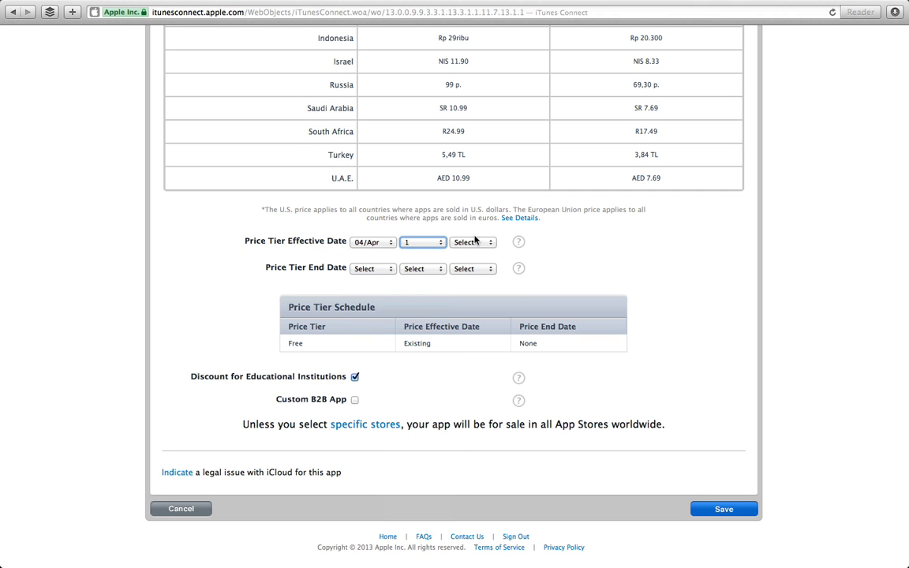
left_click(469, 242)
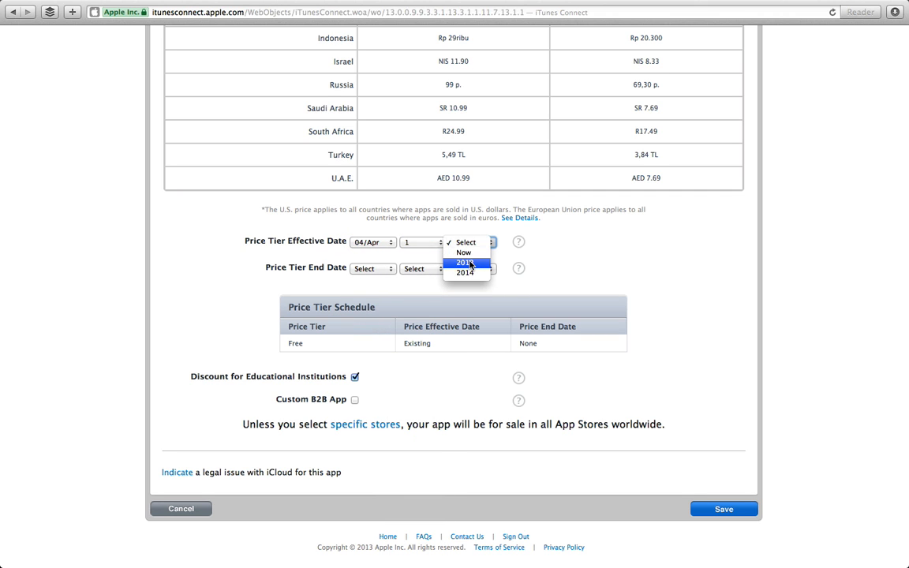
left_click(470, 262)
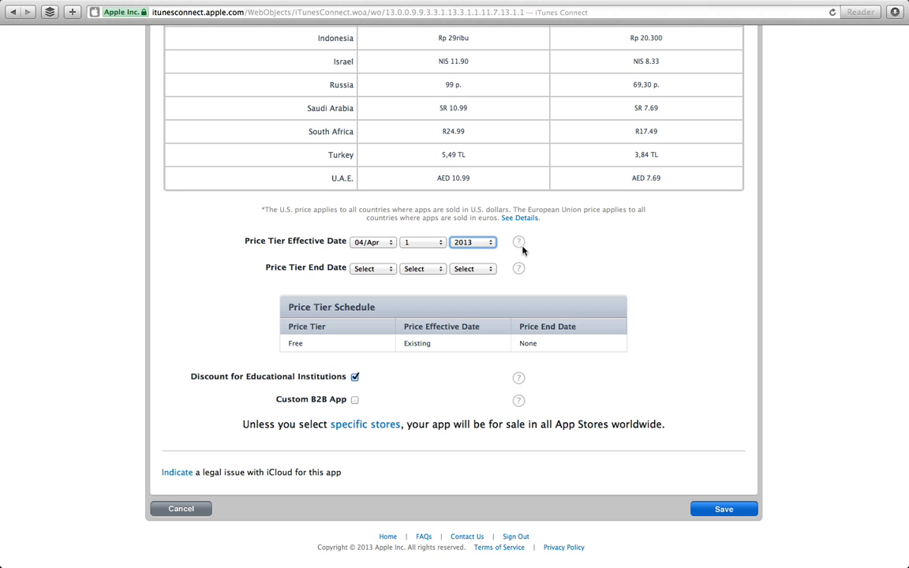
Set the end date to April 2, 2013, save the pricing, and return to the overview.
left_click(383, 269)
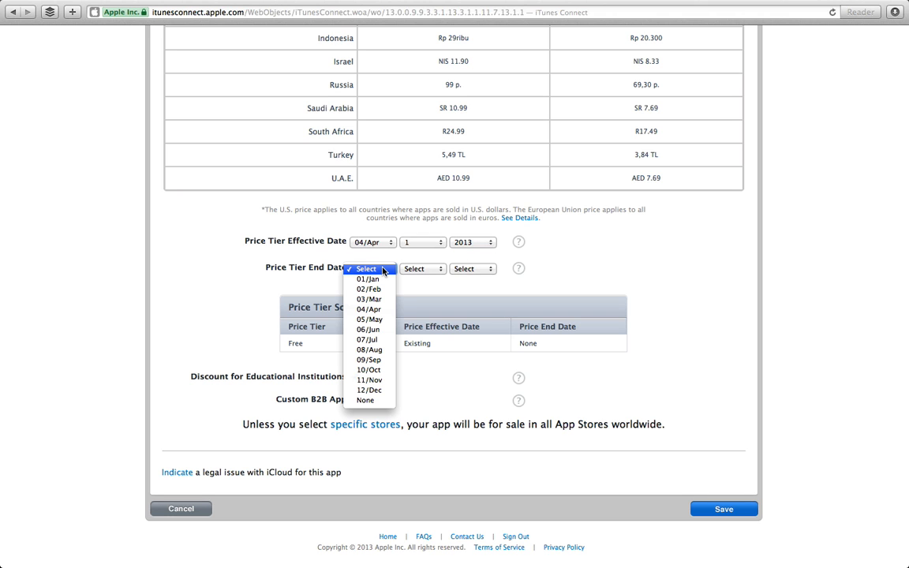
left_click(369, 309)
left_click(444, 269)
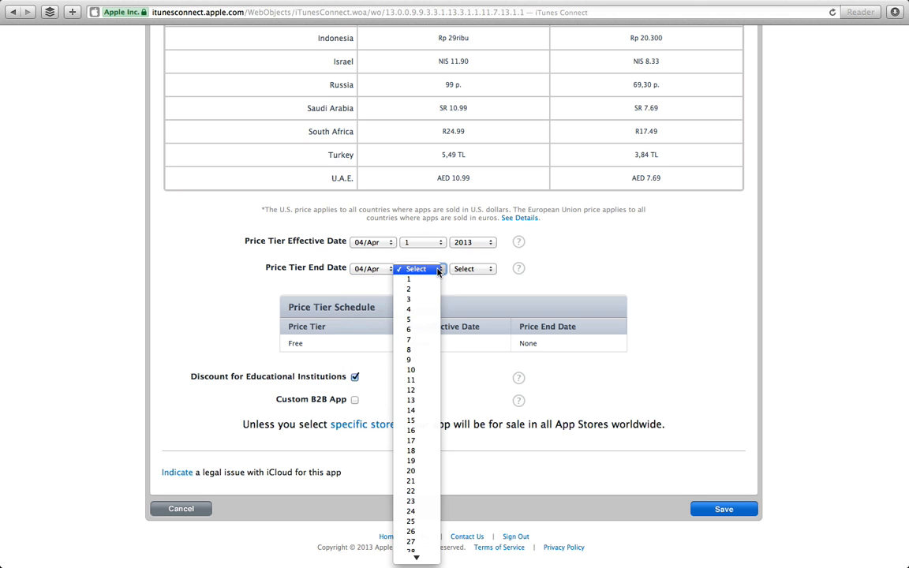
left_click(426, 289)
left_click(478, 270)
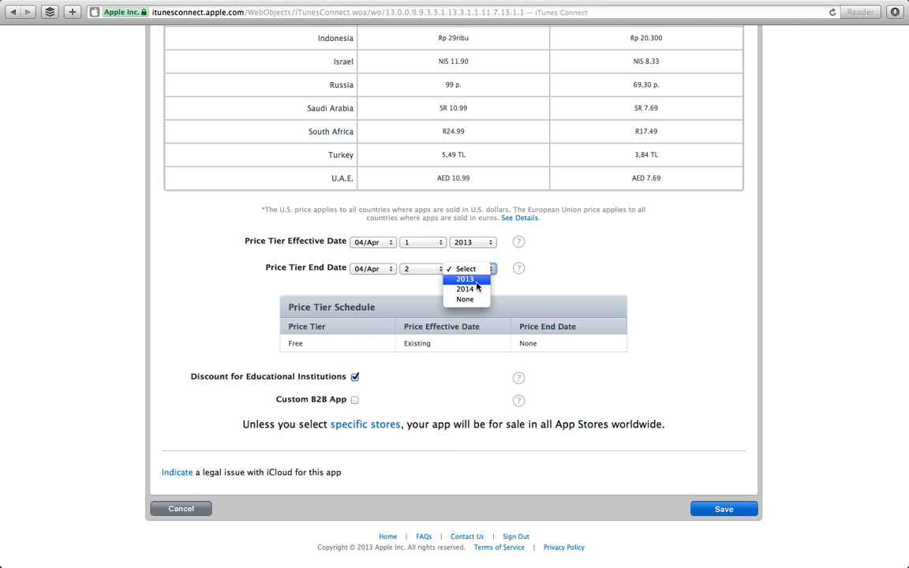
left_click(467, 278)
left_click(716, 510)
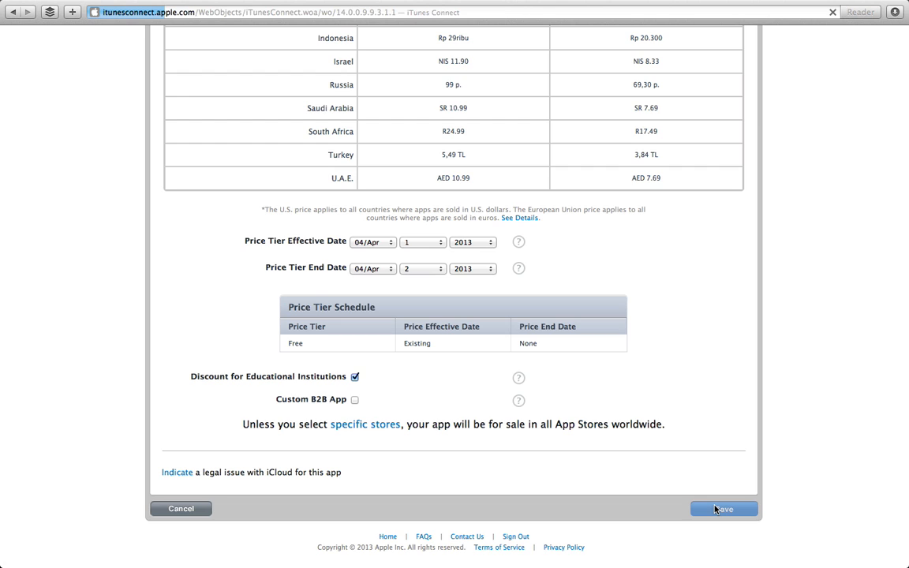
scroll(582, 406, "down", 20)
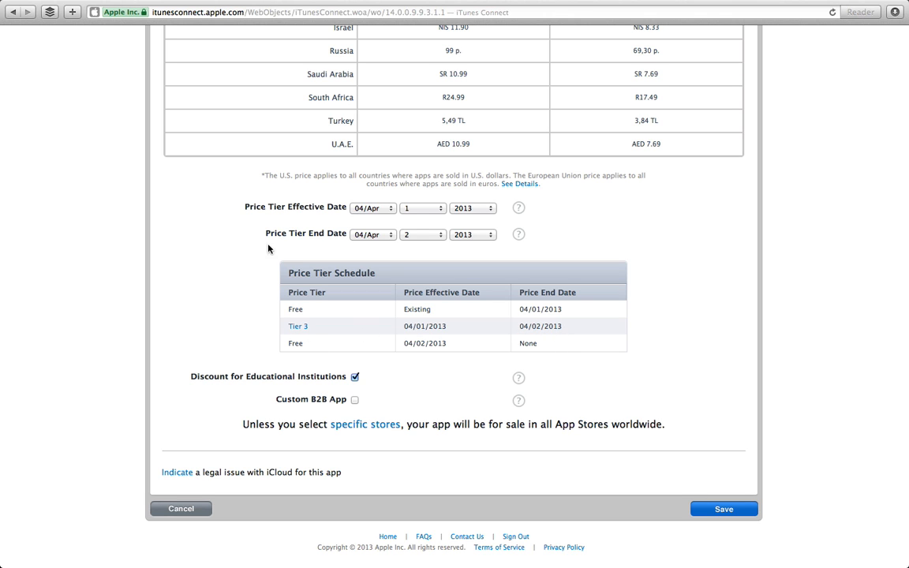
left_click(167, 509)
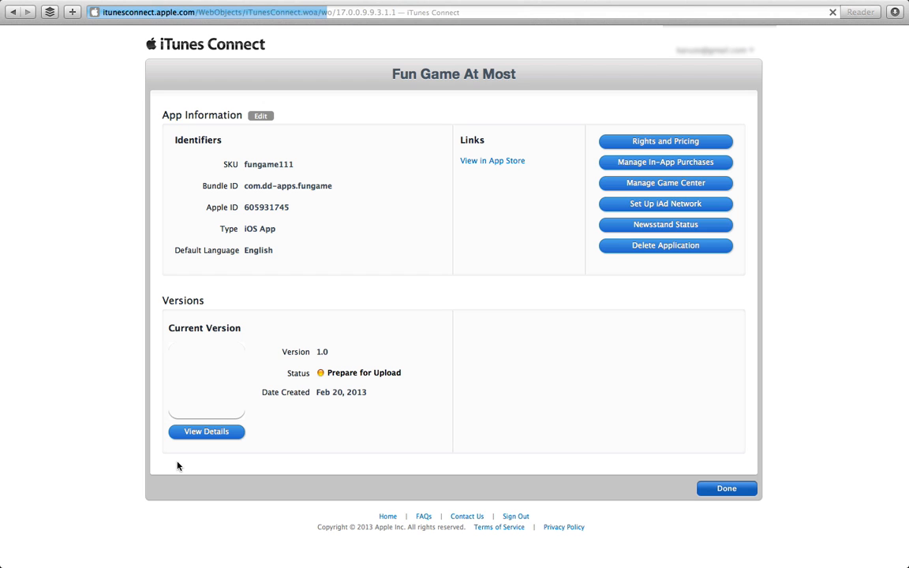
left_click(647, 162)
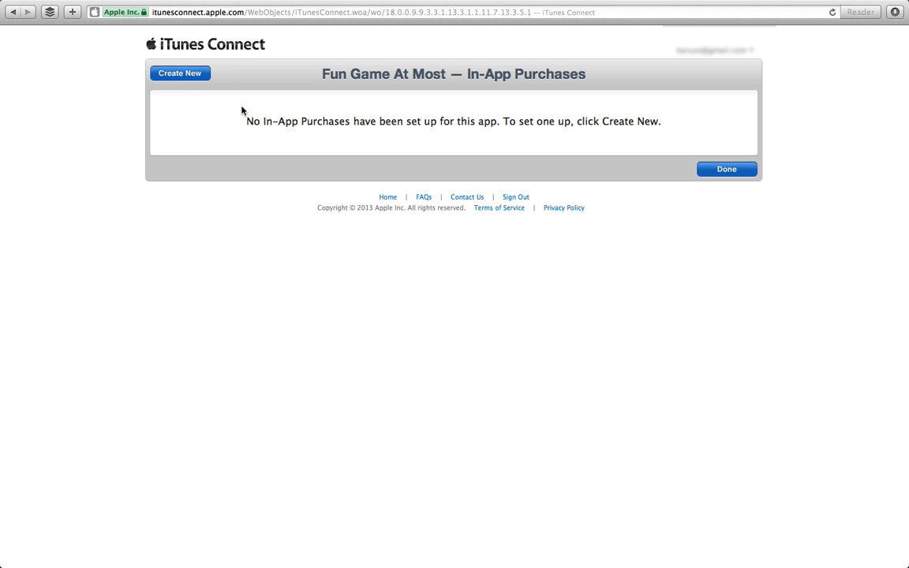
left_click(721, 170)
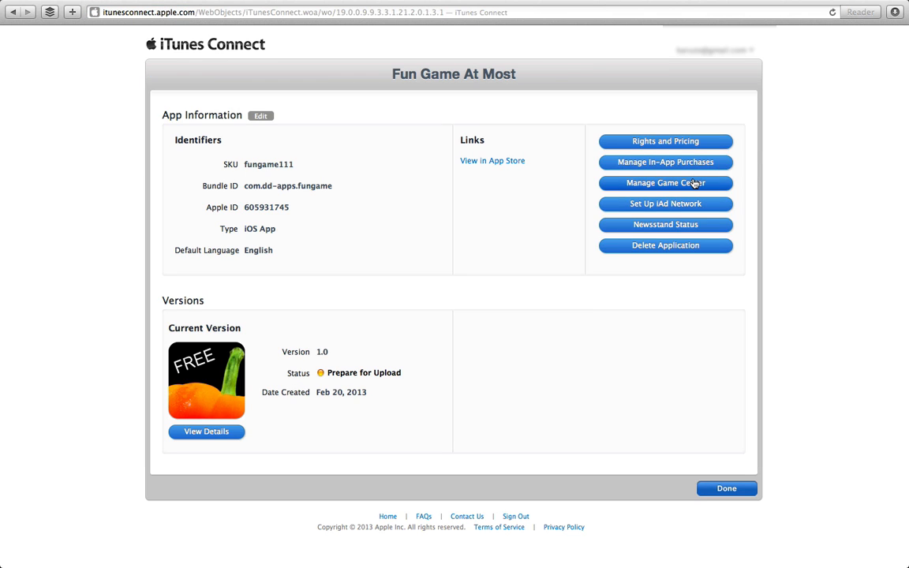
left_click(692, 182)
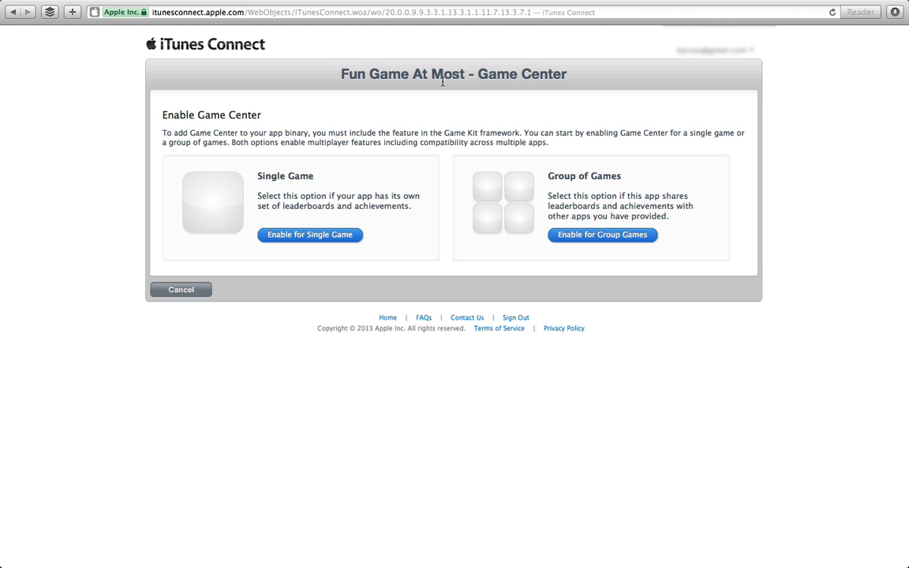
left_click(189, 288)
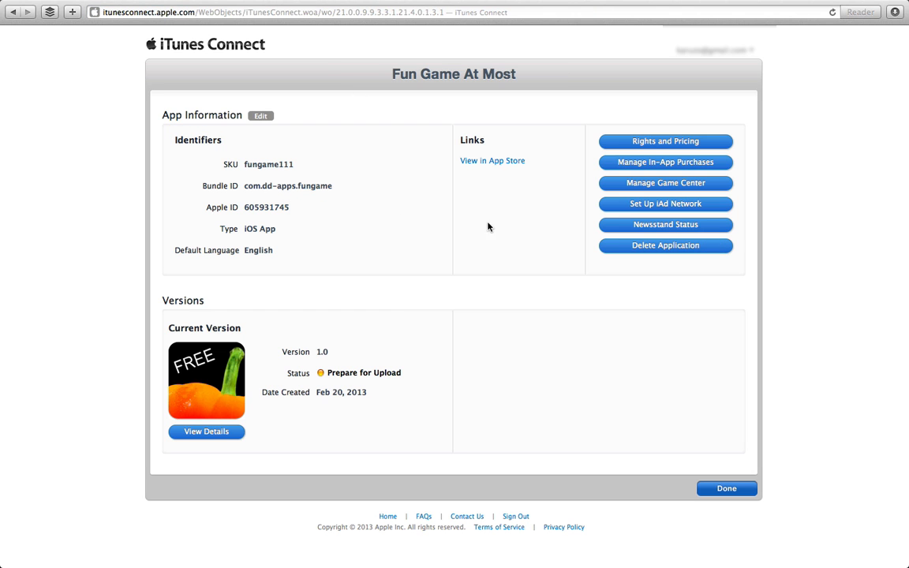
left_click(639, 204)
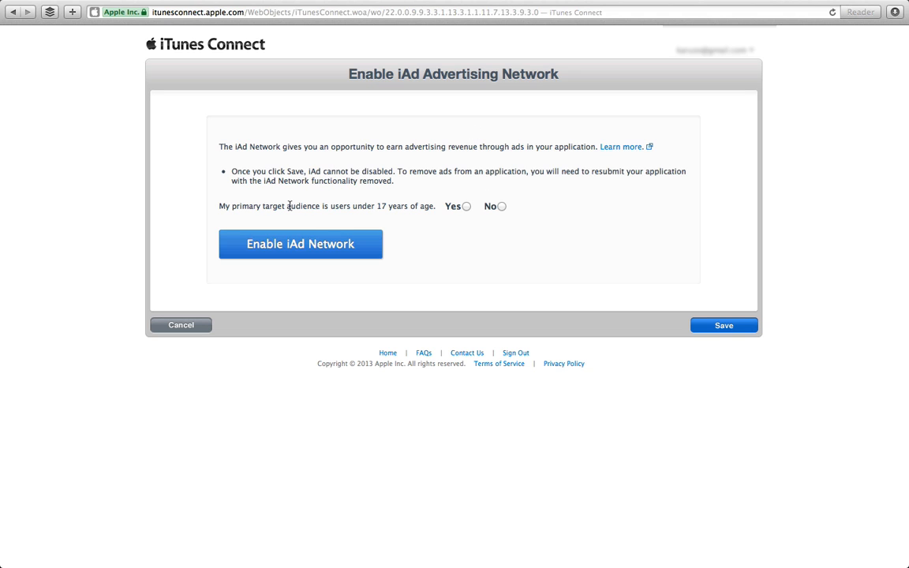
Enable iAd Network with an under-17 primary audience, save and confirm, then click Done.
left_click(502, 206)
left_click(466, 205)
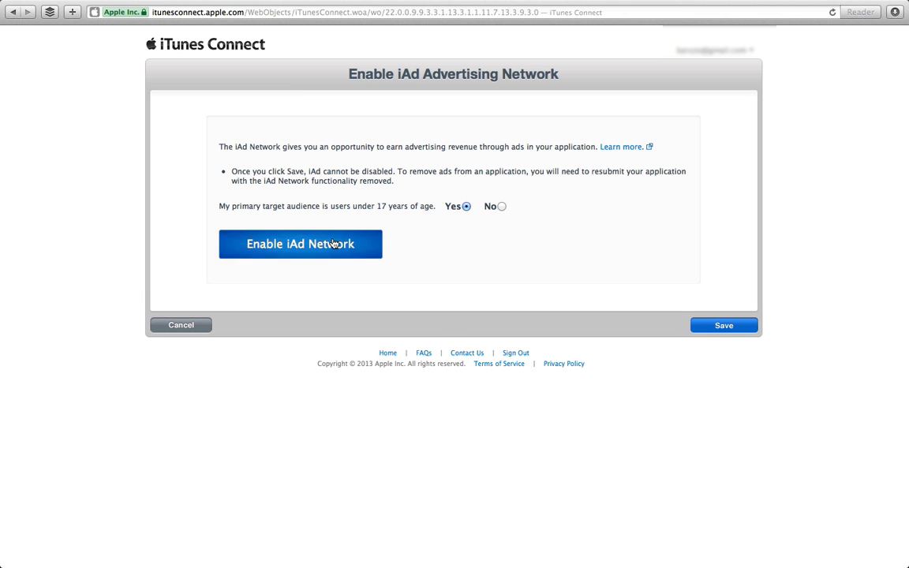
left_click(299, 243)
left_click(740, 321)
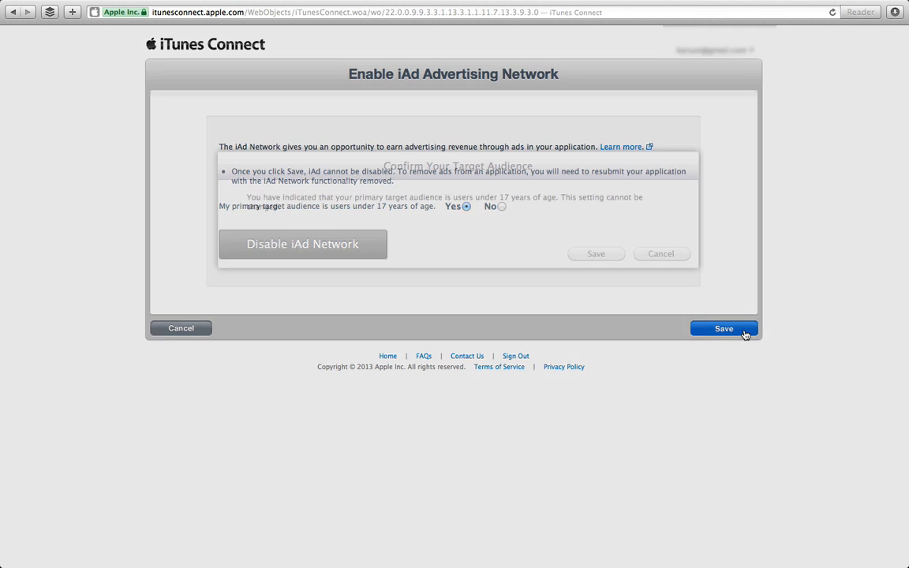
left_click(608, 258)
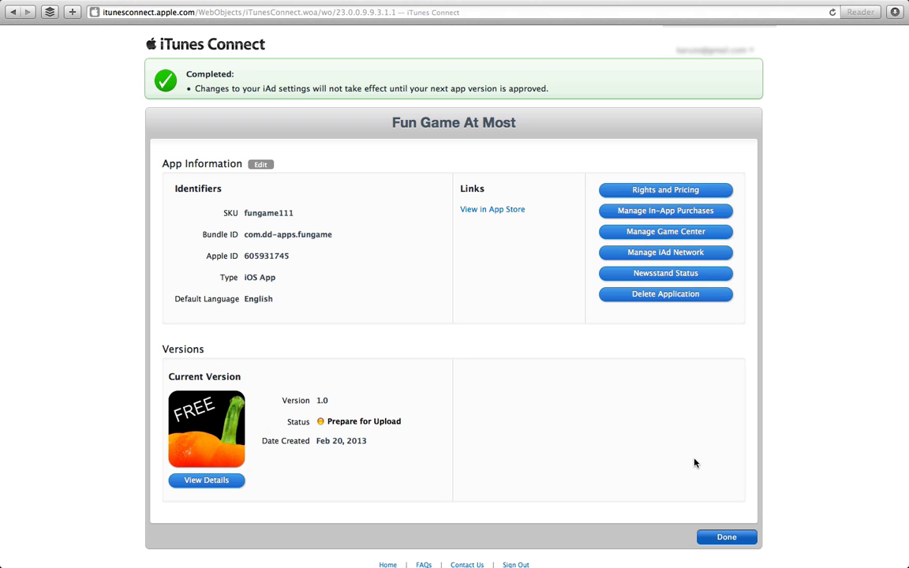
left_click(716, 539)
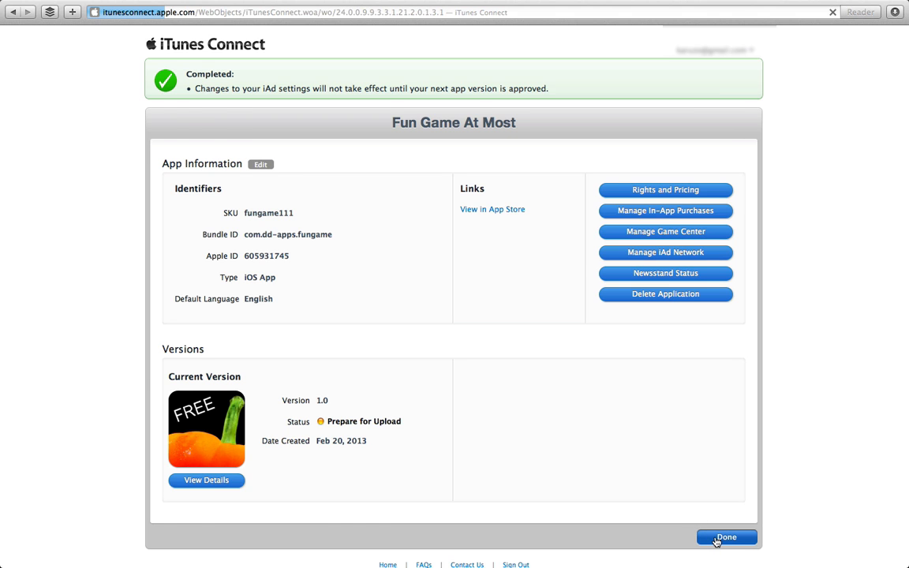